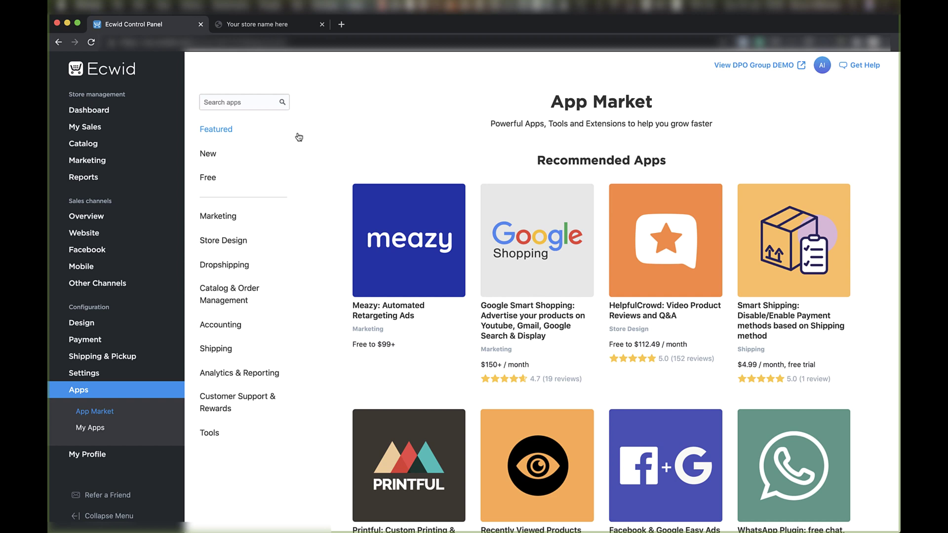
Search the App Market for 'dpo' to list DPO Group and PayGate
{"action": "left_click", "coordinate": [254, 103]}
{"action": "type", "text": "dpo"}
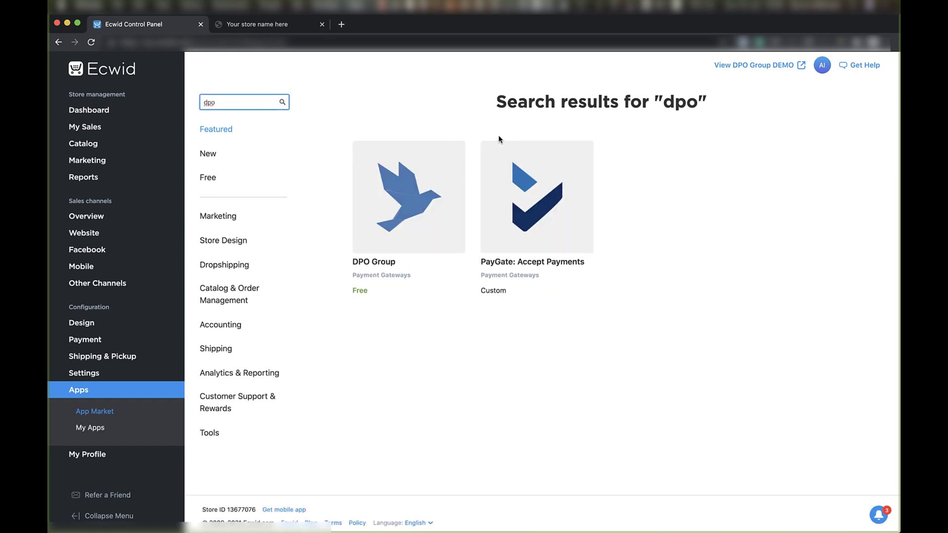
Install the DPO Group app from its card and approve the requested permissions
{"action": "left_click", "coordinate": [417, 196]}
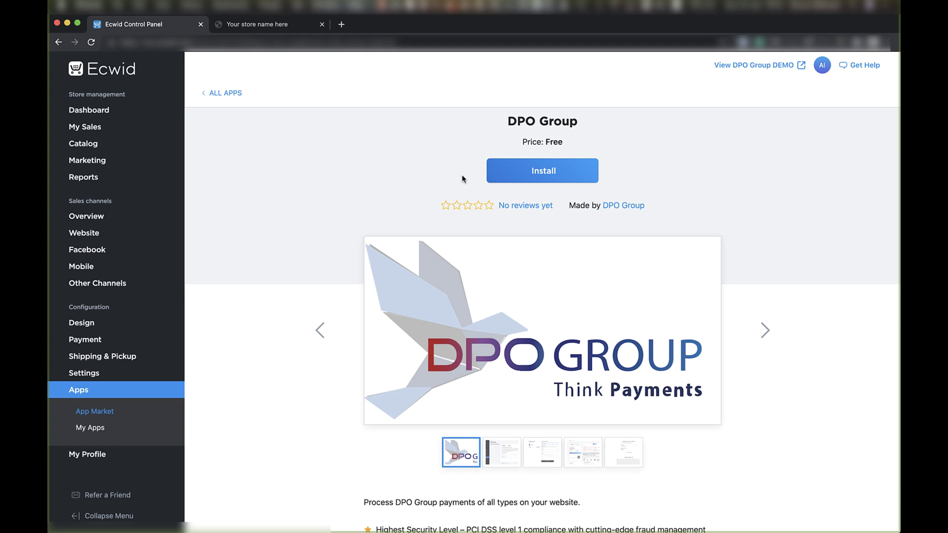
{"action": "left_click", "coordinate": [503, 175]}
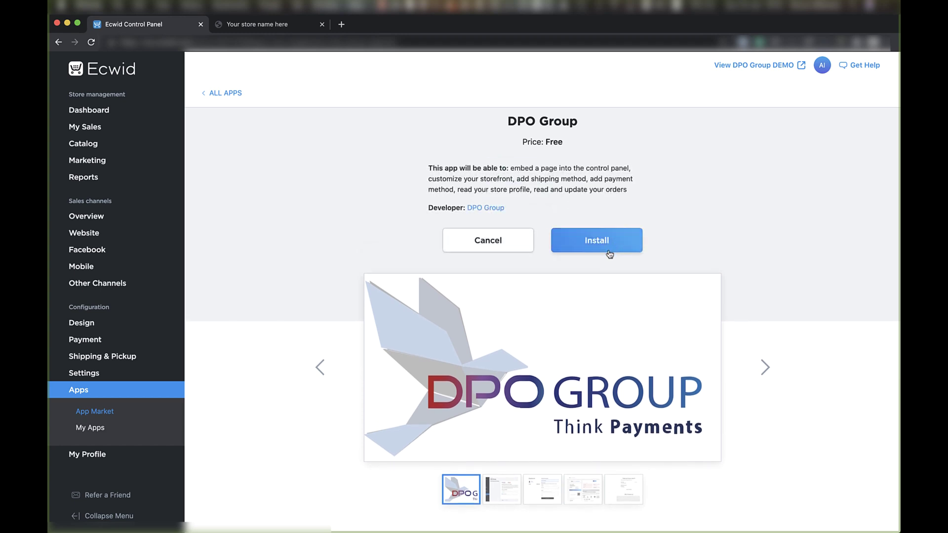
{"action": "left_click", "coordinate": [609, 252]}
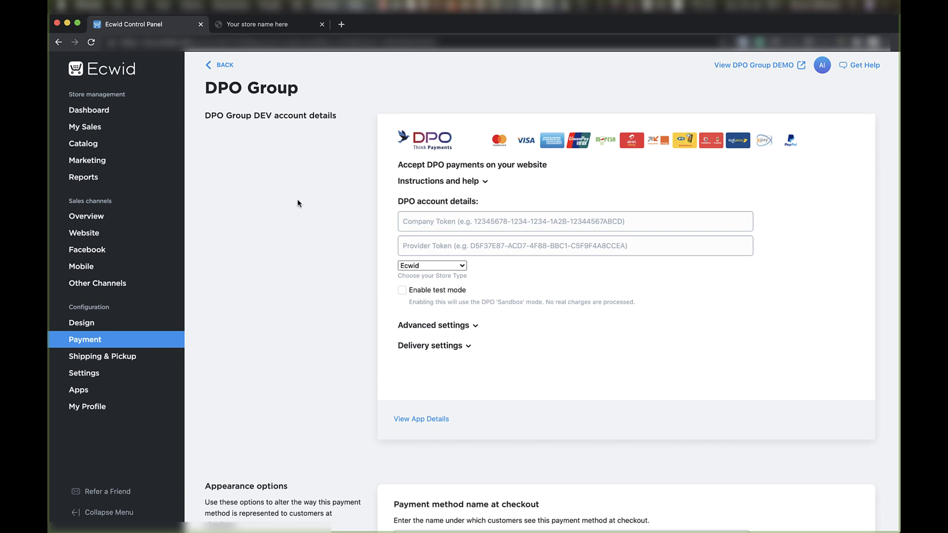
Check the store-type choices on the DPO Group settings page, with Ecwid selected
{"action": "left_click", "coordinate": [422, 268]}
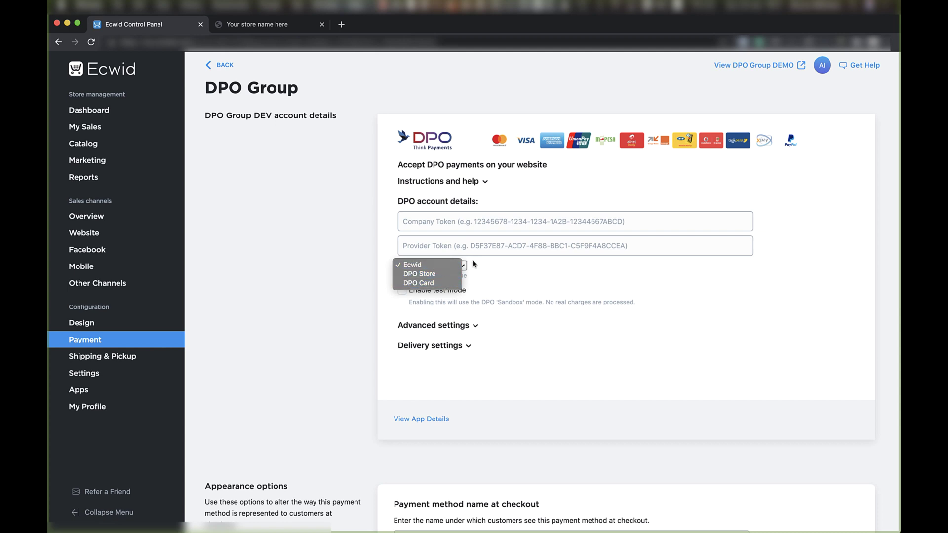
Paste the DPO company token into Company Token, leaving the store type on Ecwid
{"action": "left_click", "coordinate": [525, 262]}
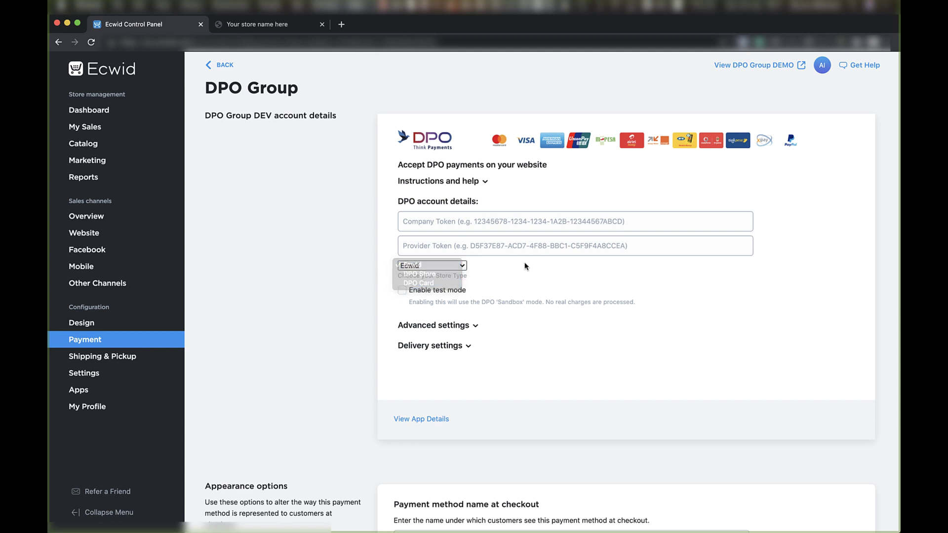
{"action": "left_click", "coordinate": [498, 222]}
{"action": "left_click", "coordinate": [491, 245]}
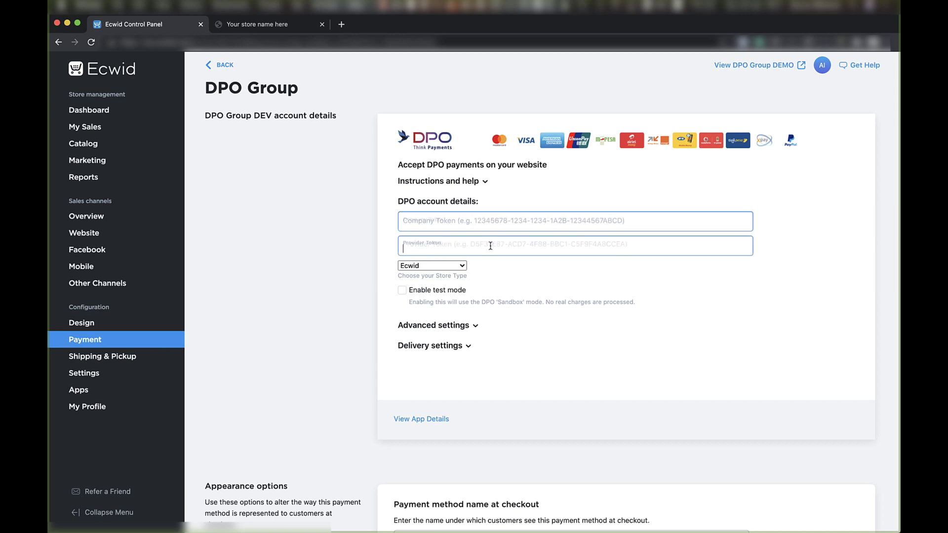
{"action": "left_click", "coordinate": [370, 269]}
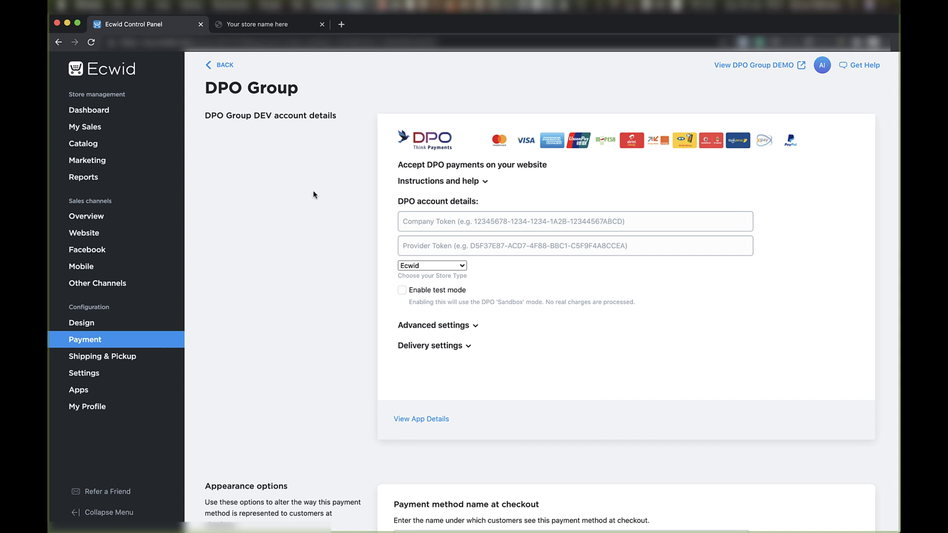
{"action": "left_click", "coordinate": [451, 222]}
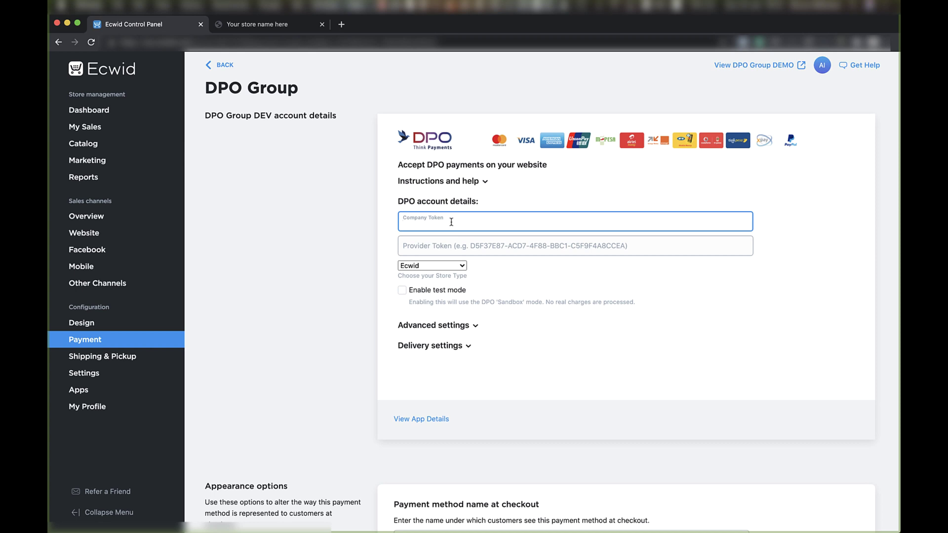
{"action": "key", "text": "super+v"}
{"action": "left_click", "coordinate": [380, 241]}
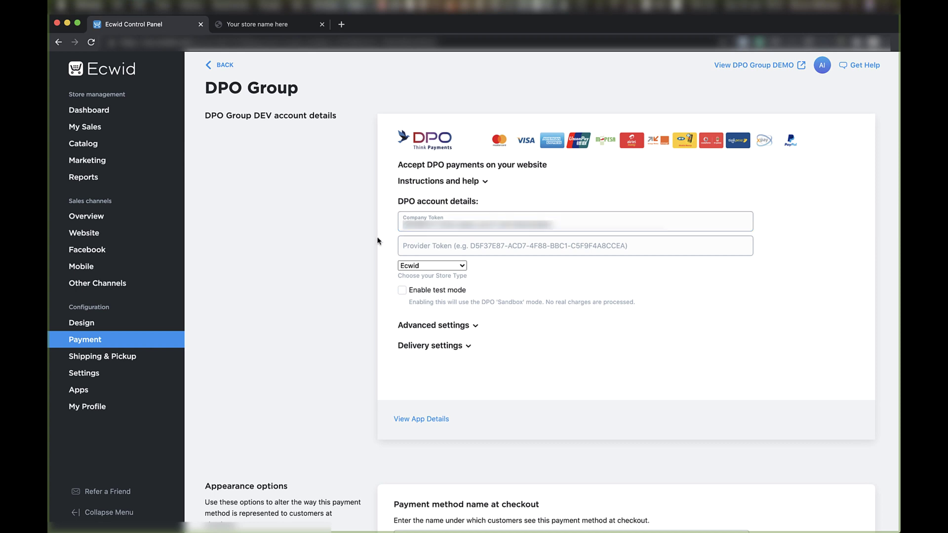
{"action": "left_click", "coordinate": [459, 269]}
{"action": "left_click", "coordinate": [367, 311]}
In Advanced settings, enable Configure Services and Configure SKU / Services
{"action": "left_click", "coordinate": [433, 325]}
{"action": "scroll", "coordinate": [329, 350], "scroll_direction": "down", "scroll_amount": 3}
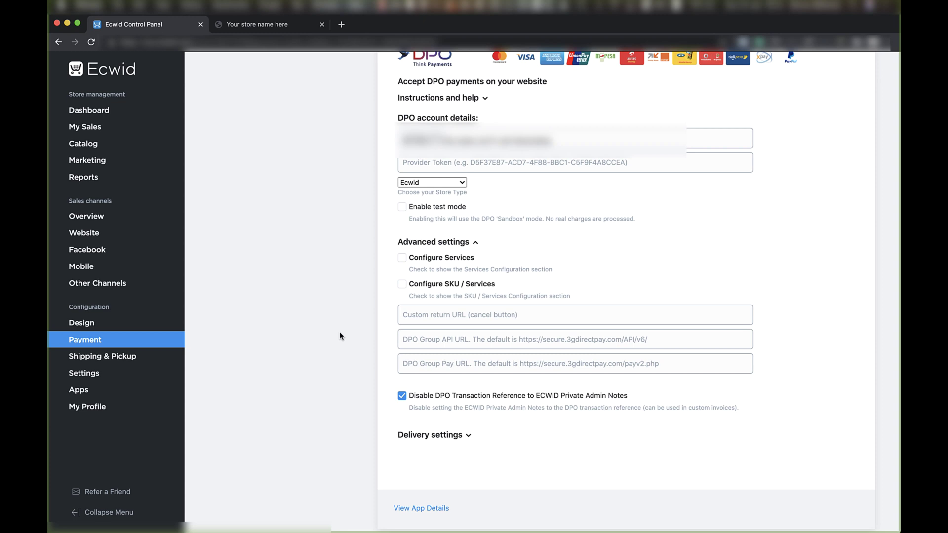
{"action": "left_click", "coordinate": [402, 258]}
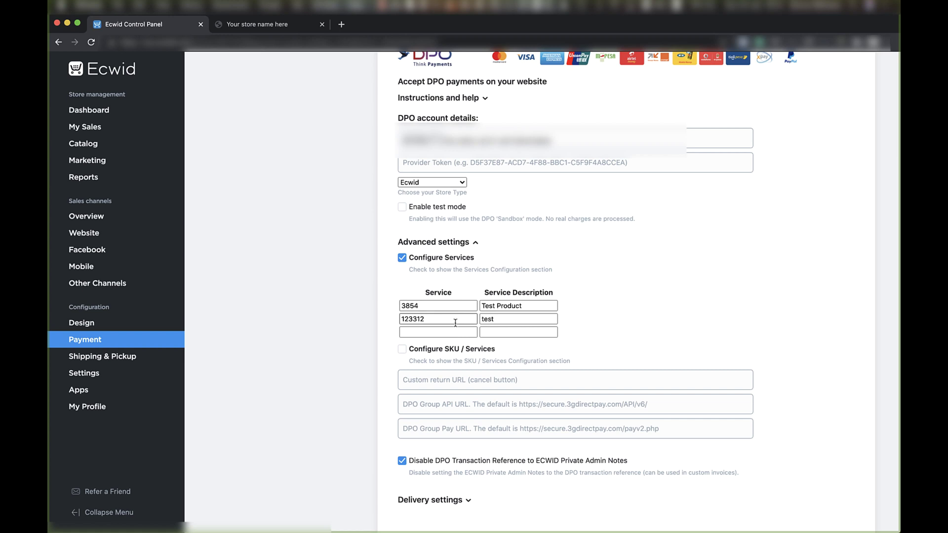
{"action": "left_click", "coordinate": [402, 258]}
{"action": "left_click", "coordinate": [401, 284]}
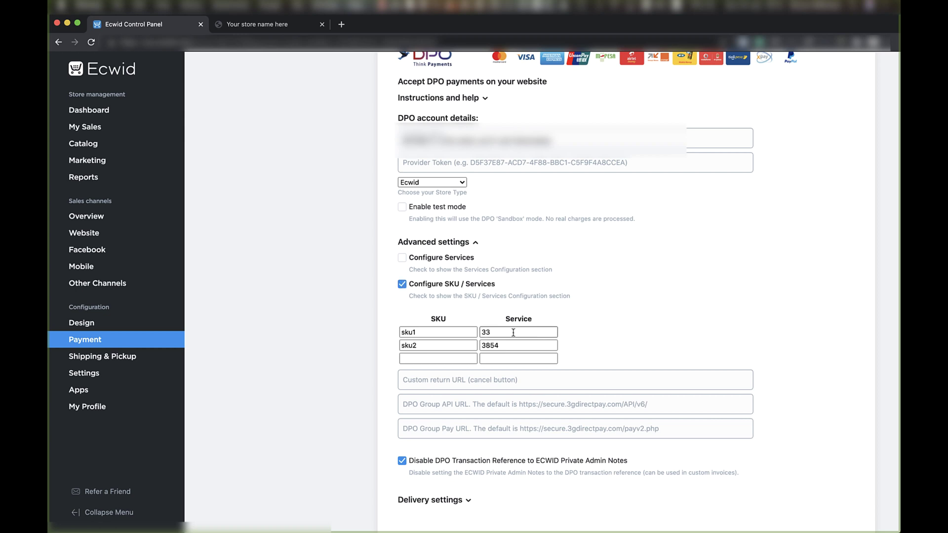
{"action": "left_click", "coordinate": [402, 257]}
{"action": "scroll", "coordinate": [375, 298], "scroll_direction": "down", "scroll_amount": 2}
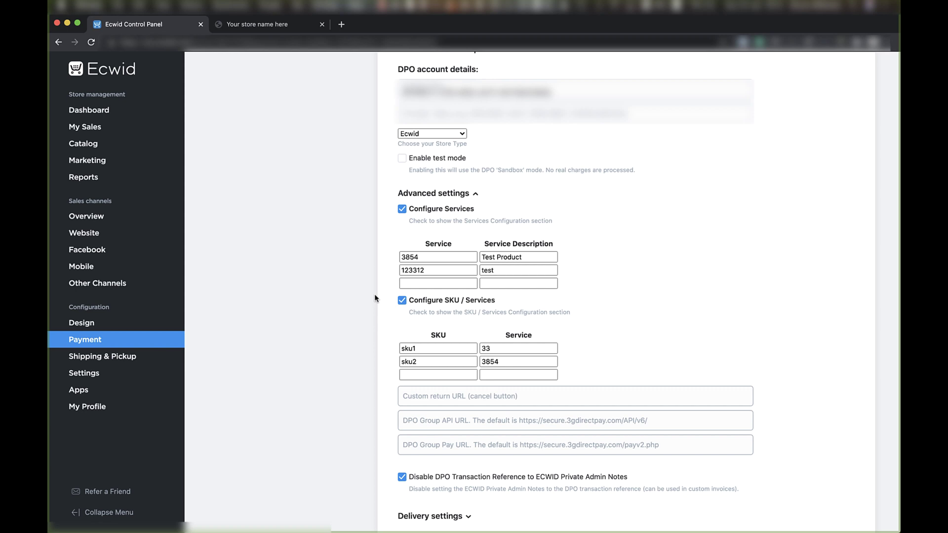
Clear the second service row, briefly trying code 123 and description 'test' before deleting them
{"action": "left_click", "coordinate": [423, 270]}
{"action": "key", "text": "BackSpace"}
{"action": "key", "text": "BackSpace"}
{"action": "key", "text": "BackSpace"}
{"action": "key", "text": "BackSpace"}
{"action": "key", "text": "BackSpace"}
{"action": "key", "text": "BackSpace"}
{"action": "left_click", "coordinate": [537, 269]}
{"action": "key", "text": "BackSpace"}
{"action": "key", "text": "BackSpace"}
{"action": "key", "text": "BackSpace"}
{"action": "key", "text": "BackSpace"}
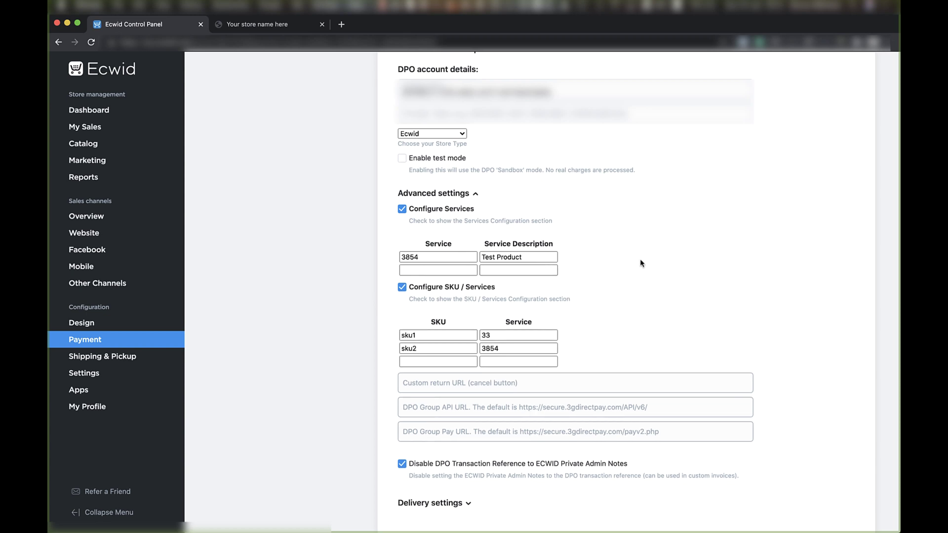
{"action": "left_click", "coordinate": [433, 271]}
{"action": "type", "text": "123"}
{"action": "left_click", "coordinate": [486, 270]}
{"action": "type", "text": "test"}
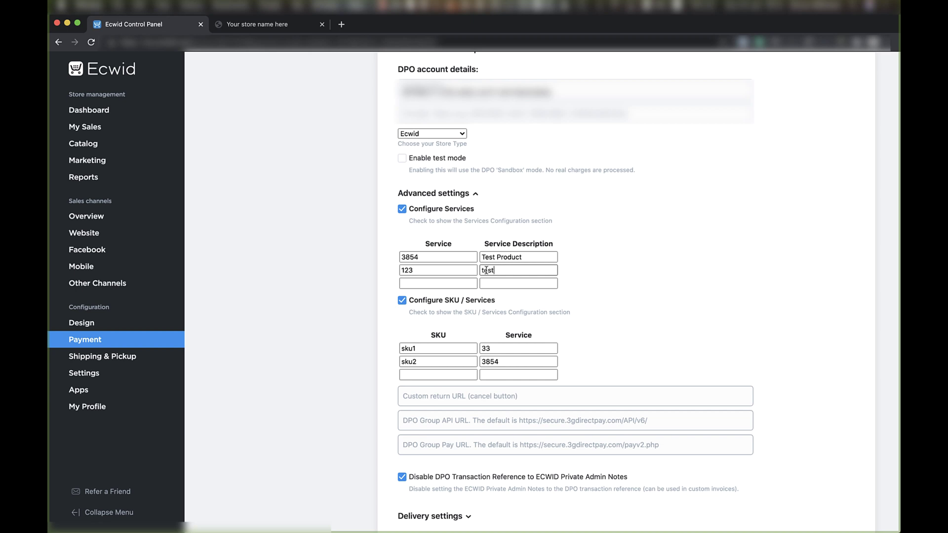
{"action": "left_click", "coordinate": [711, 308]}
{"action": "double_click", "coordinate": [542, 270]}
{"action": "key", "text": "BackSpace"}
{"action": "double_click", "coordinate": [431, 269]}
Delete the leftover second service row and switch off Configure SKU / Services
{"action": "key", "text": "BackSpace"}
{"action": "scroll", "coordinate": [641, 278], "scroll_direction": "down", "scroll_amount": 3}
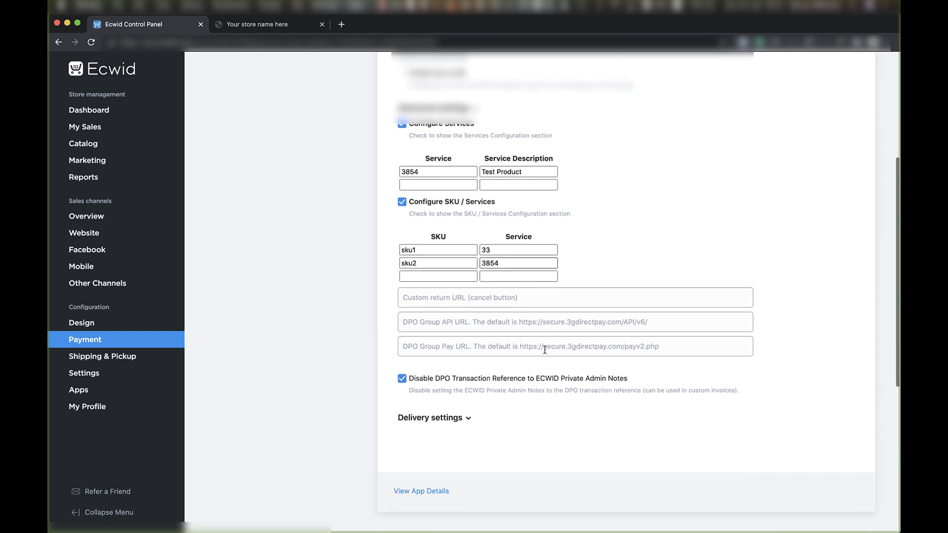
{"action": "left_click", "coordinate": [418, 275]}
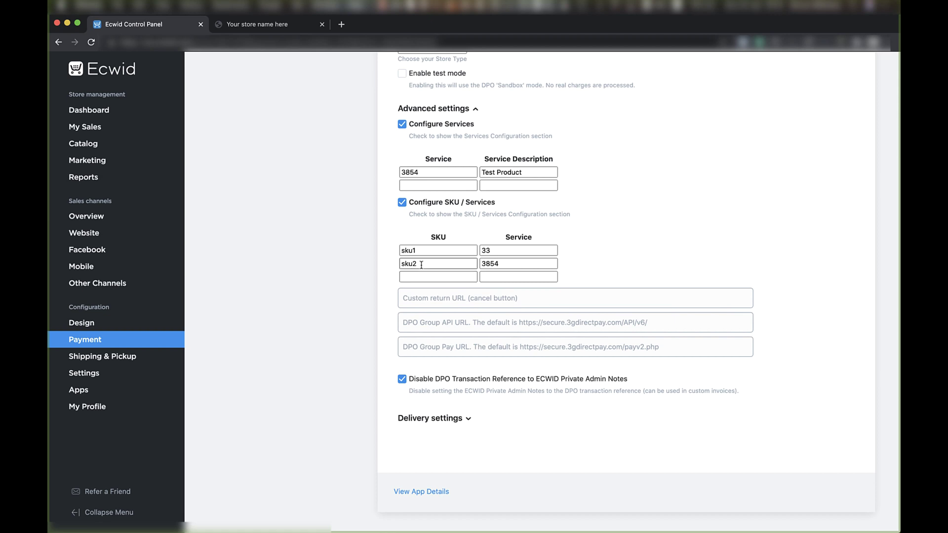
{"action": "left_click", "coordinate": [401, 202]}
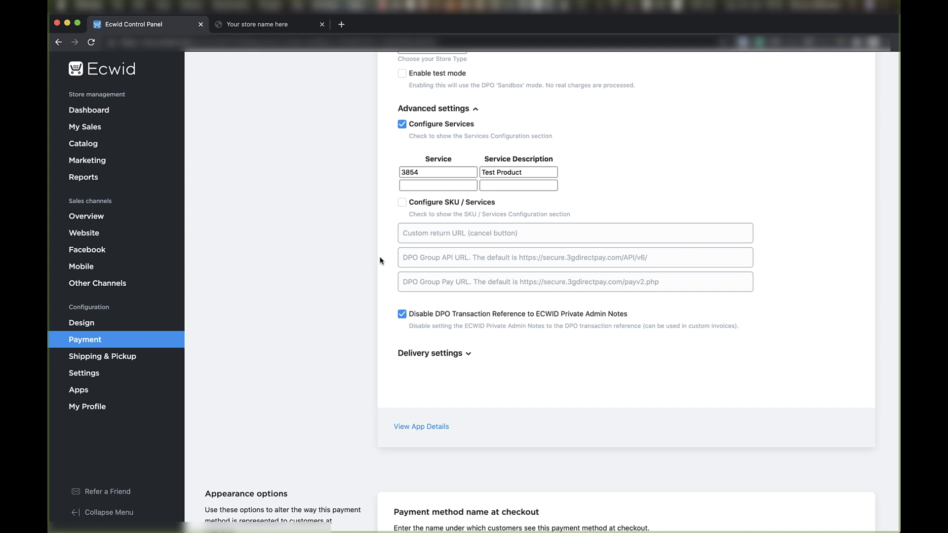
Keep Disable DPO Transaction Reference to ECWID Private Admin Notes checked
{"action": "scroll", "coordinate": [380, 260], "scroll_direction": "down", "scroll_amount": 1}
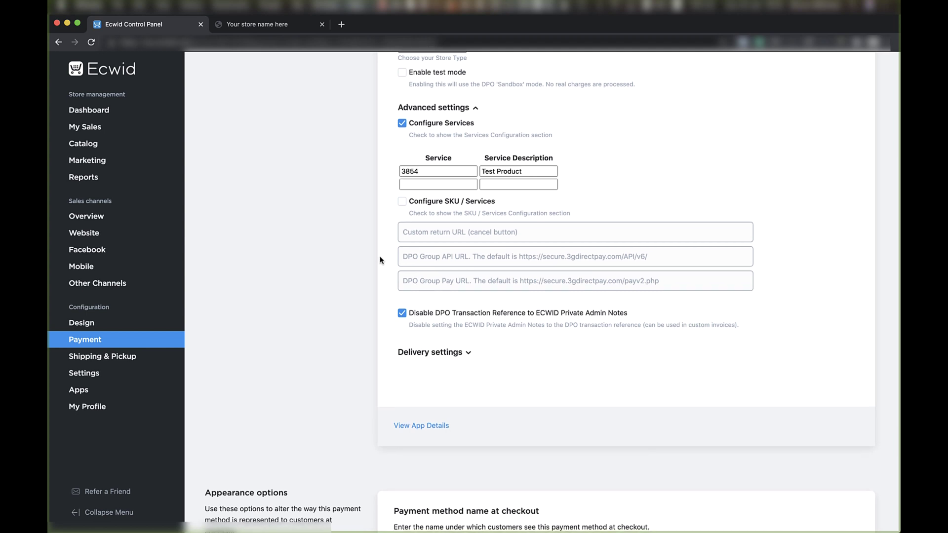
{"action": "left_click", "coordinate": [402, 314]}
{"action": "left_click", "coordinate": [403, 314]}
{"action": "left_click", "coordinate": [412, 353]}
{"action": "scroll", "coordinate": [354, 352], "scroll_direction": "down", "scroll_amount": 5}
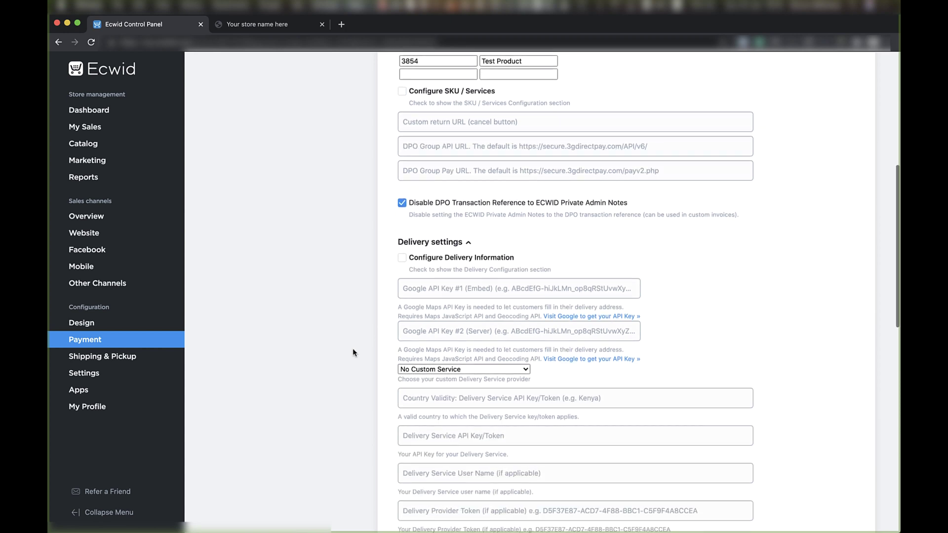
{"action": "scroll", "coordinate": [352, 348], "scroll_direction": "down", "scroll_amount": 1}
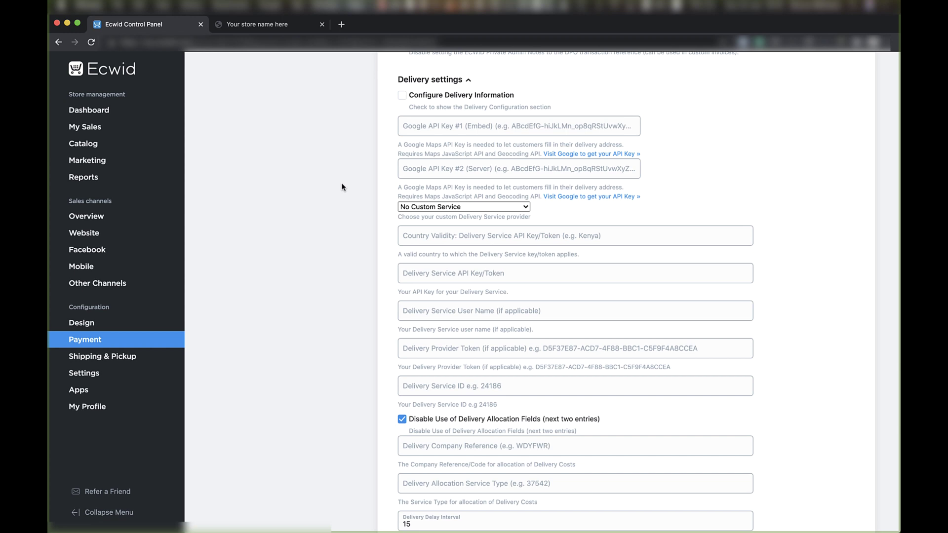
{"action": "scroll", "coordinate": [342, 186], "scroll_direction": "down", "scroll_amount": 3}
{"action": "left_click", "coordinate": [427, 143]}
{"action": "left_click", "coordinate": [427, 150]}
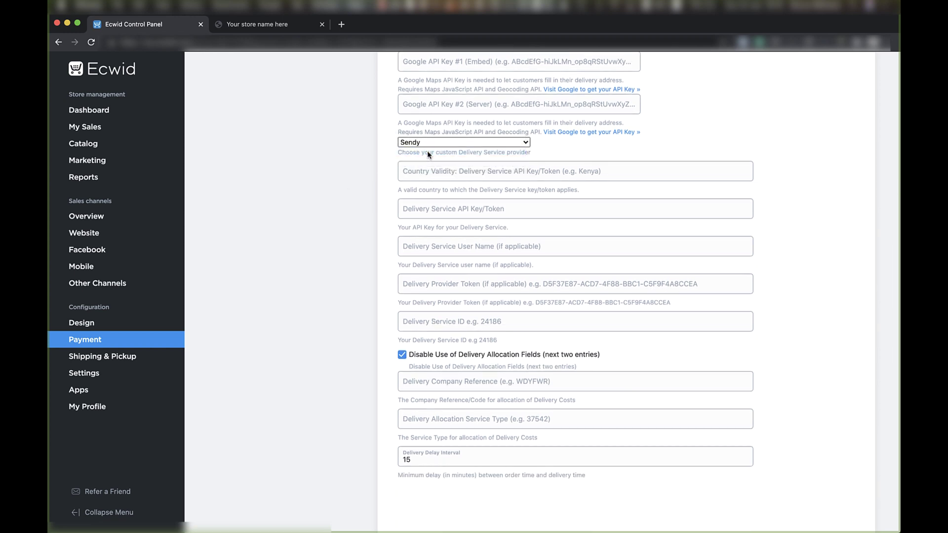
{"action": "left_click", "coordinate": [429, 144]}
{"action": "left_click", "coordinate": [429, 152]}
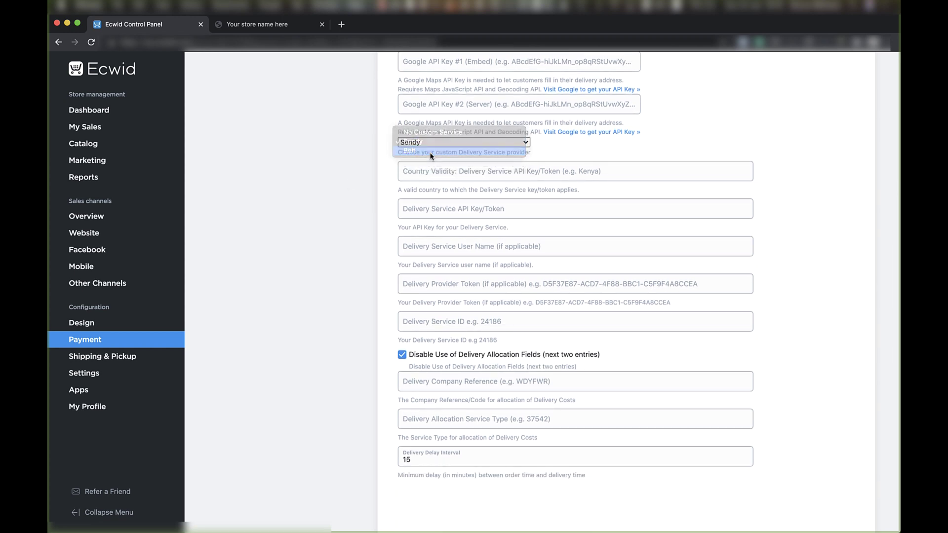
{"action": "left_click", "coordinate": [419, 144]}
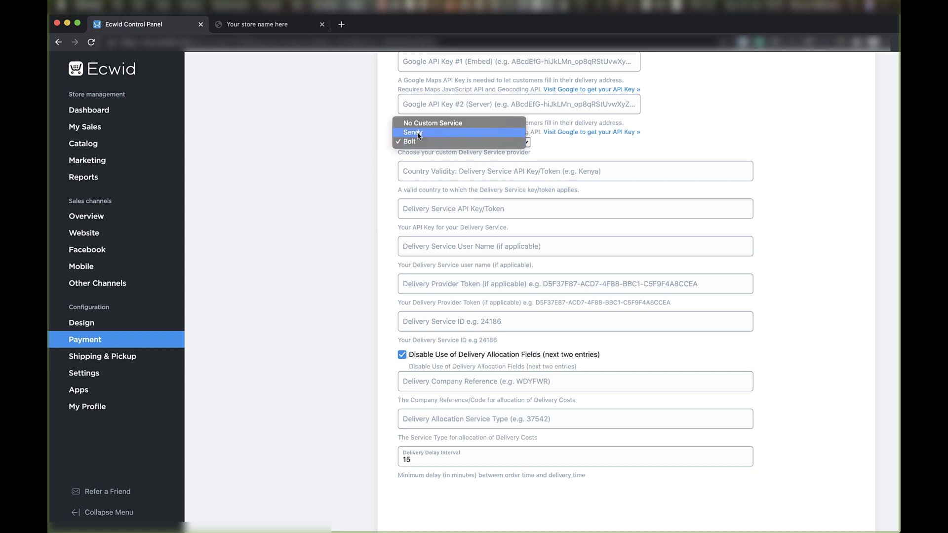
{"action": "left_click", "coordinate": [419, 135]}
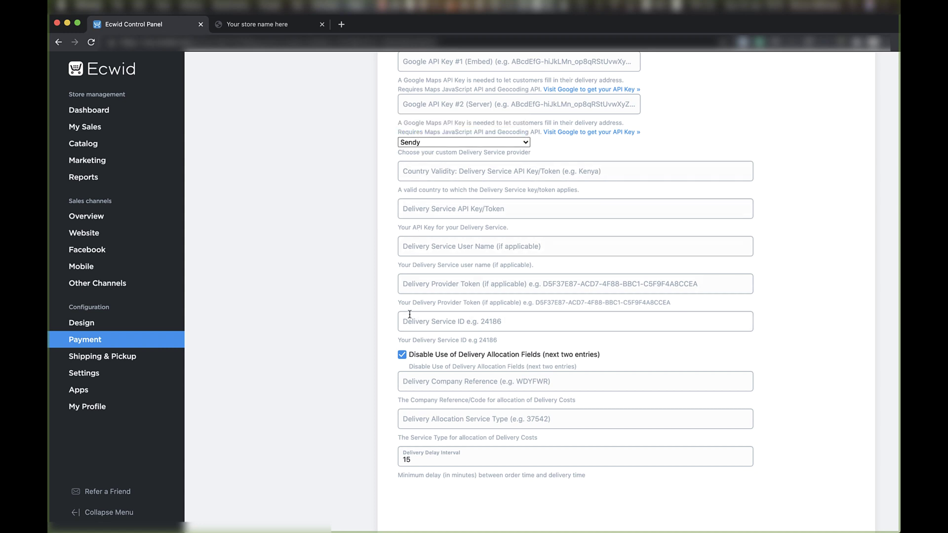
{"action": "left_click", "coordinate": [440, 141]}
{"action": "left_click", "coordinate": [442, 134]}
{"action": "scroll", "coordinate": [413, 276], "scroll_direction": "down", "scroll_amount": 3}
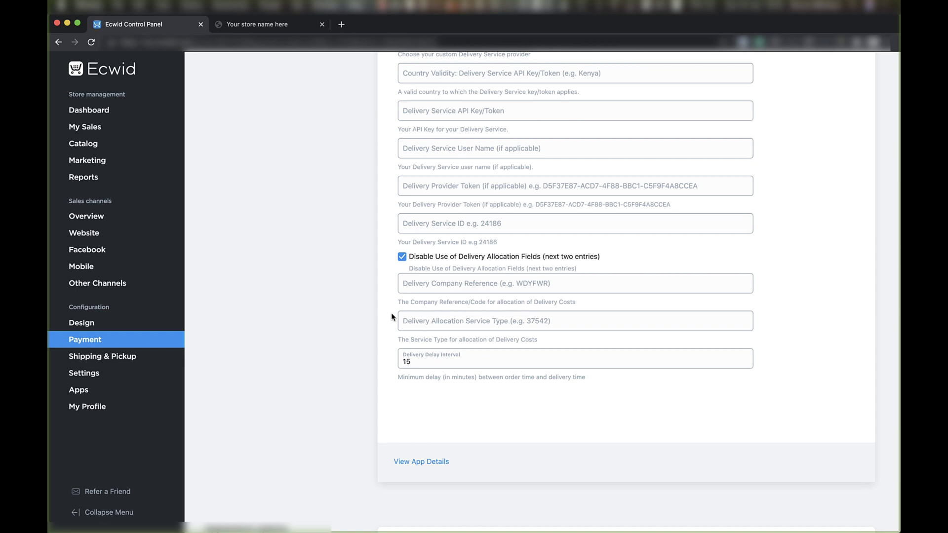
{"action": "left_click", "coordinate": [401, 257]}
Turn on Configure Delivery Information to reveal the hub and branch settings
{"action": "left_click", "coordinate": [402, 257]}
{"action": "scroll", "coordinate": [390, 277], "scroll_direction": "up", "scroll_amount": 5}
{"action": "left_click", "coordinate": [402, 194]}
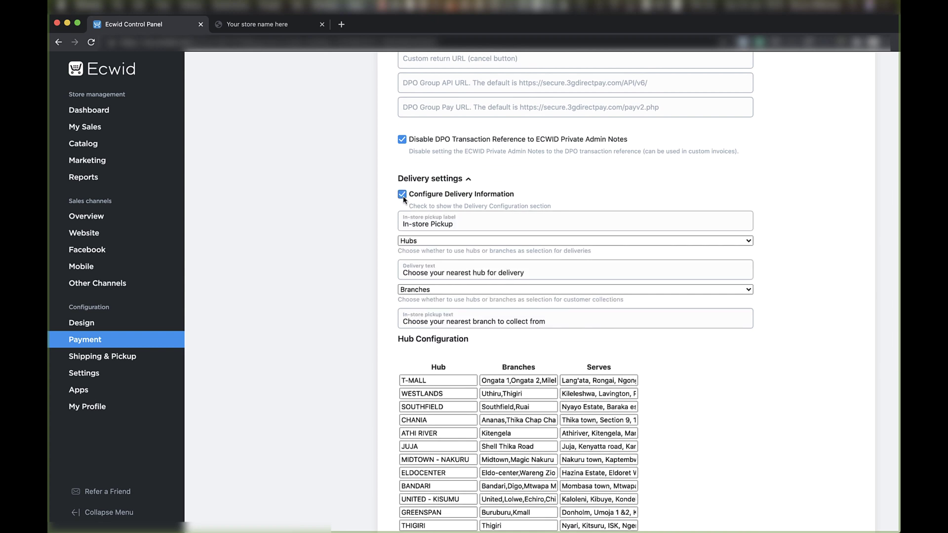
{"action": "scroll", "coordinate": [385, 239], "scroll_direction": "down", "scroll_amount": 2}
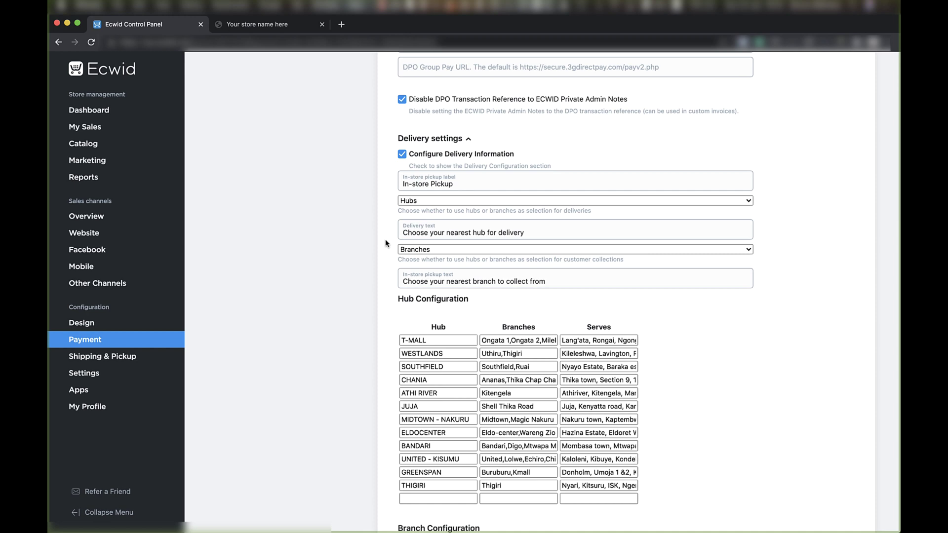
{"action": "scroll", "coordinate": [385, 239], "scroll_direction": "down", "scroll_amount": 2}
{"action": "scroll", "coordinate": [385, 242], "scroll_direction": "down", "scroll_amount": 6}
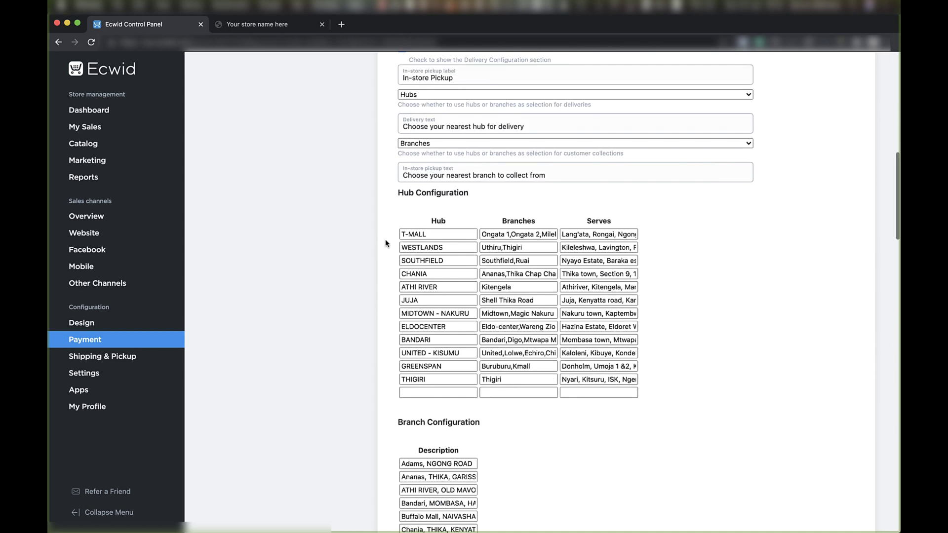
{"action": "scroll", "coordinate": [385, 239], "scroll_direction": "down", "scroll_amount": 3}
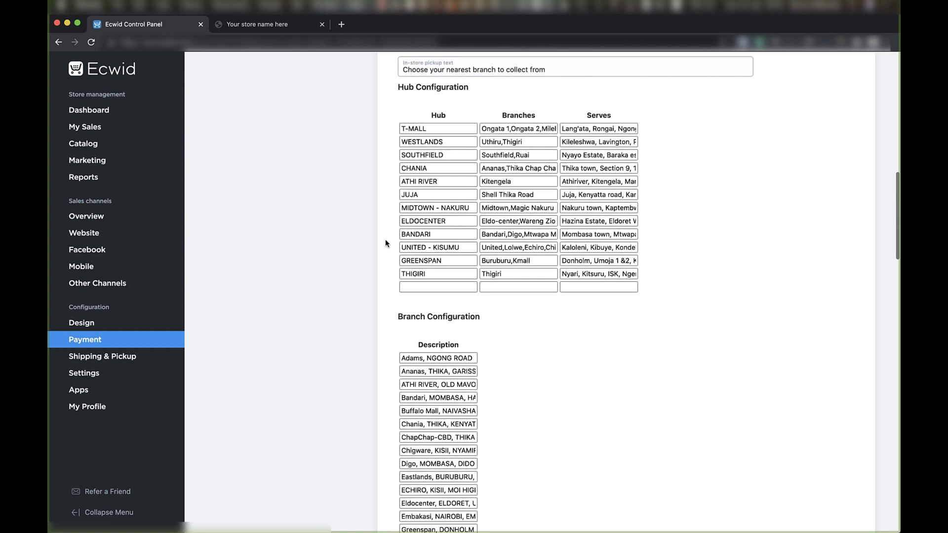
Add a test row below THIGIRI in Hub Configuration, then delete it
{"action": "left_click", "coordinate": [423, 287]}
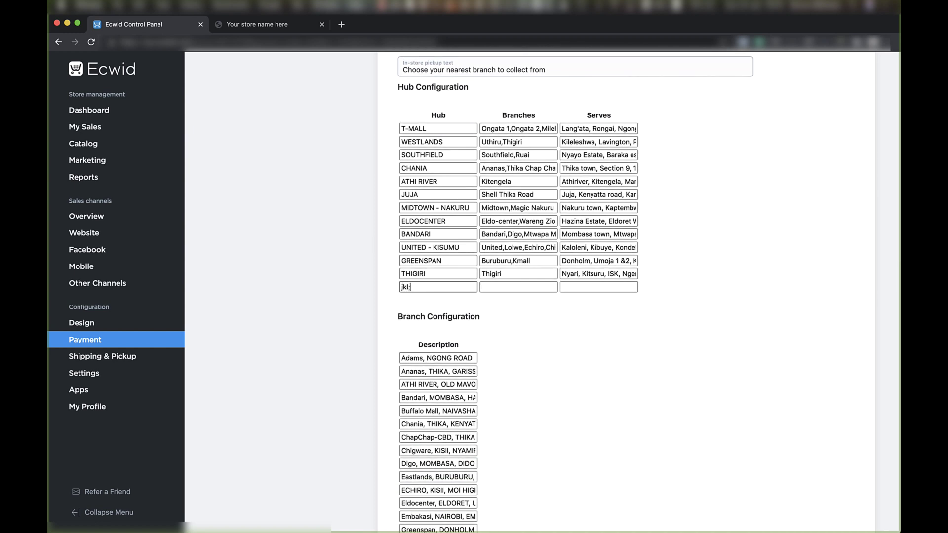
{"action": "left_click", "coordinate": [546, 316]}
{"action": "left_click", "coordinate": [490, 285]}
{"action": "left_click", "coordinate": [594, 287]}
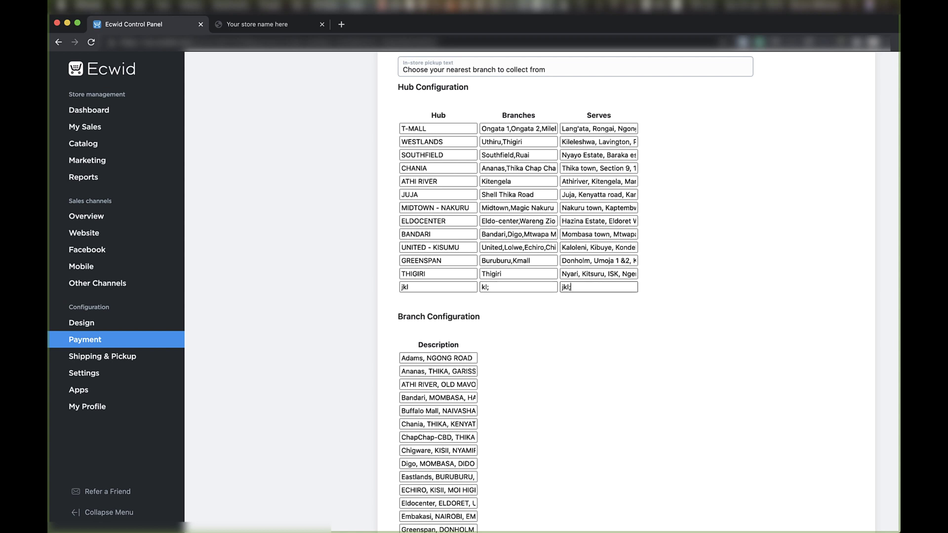
{"action": "type", "text": "jkl;"}
{"action": "double_click", "coordinate": [577, 288]}
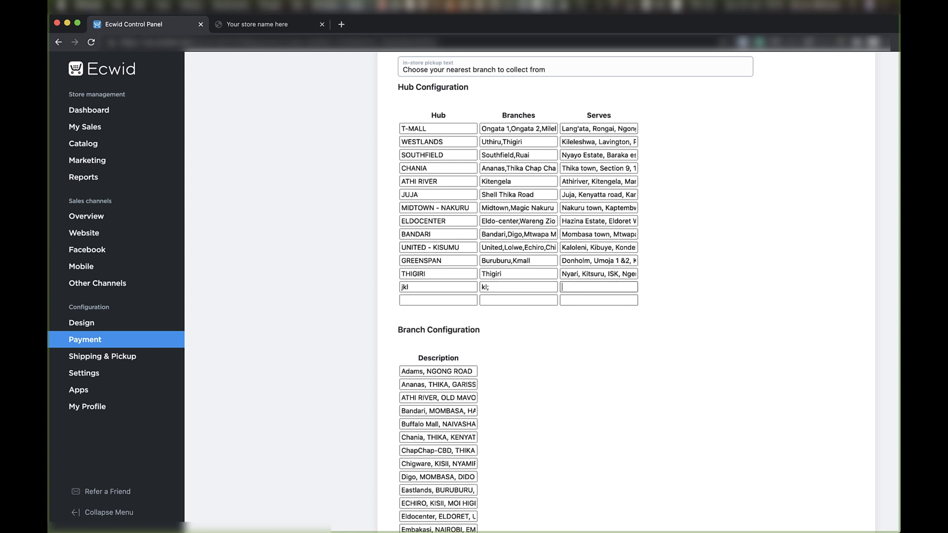
{"action": "key", "text": "BackSpace"}
Review the in-store pickup text and the Branch Configuration list, including Southfield
{"action": "scroll", "coordinate": [576, 367], "scroll_direction": "up", "scroll_amount": 2}
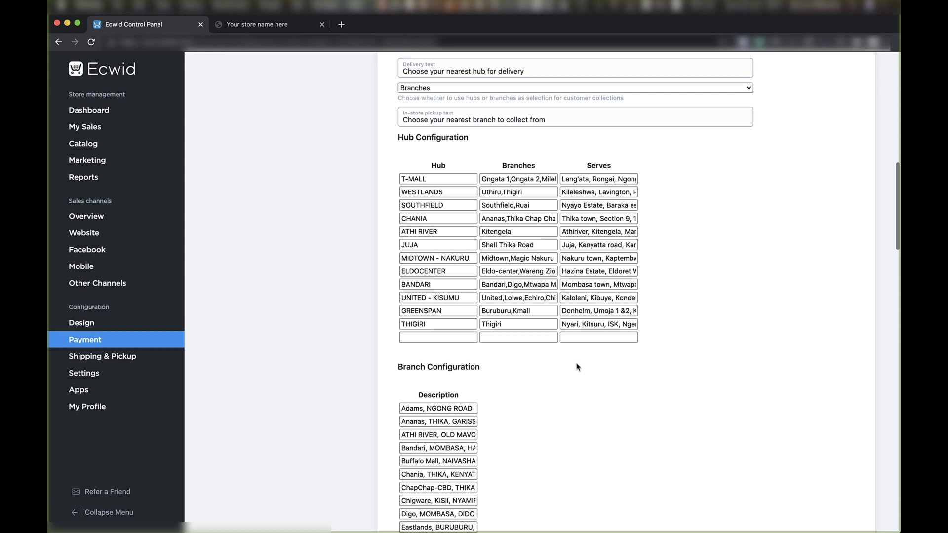
{"action": "left_click", "coordinate": [571, 122]}
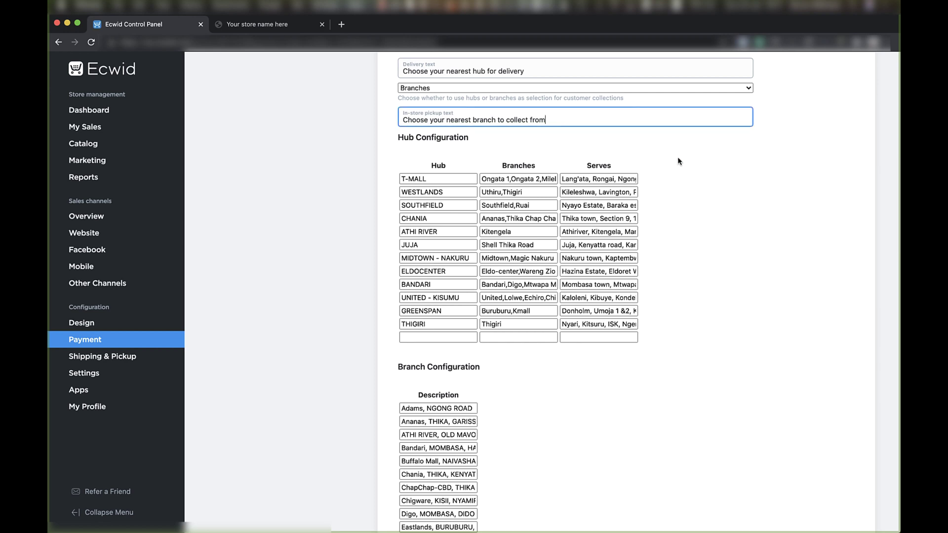
{"action": "scroll", "coordinate": [678, 161], "scroll_direction": "down", "scroll_amount": 5}
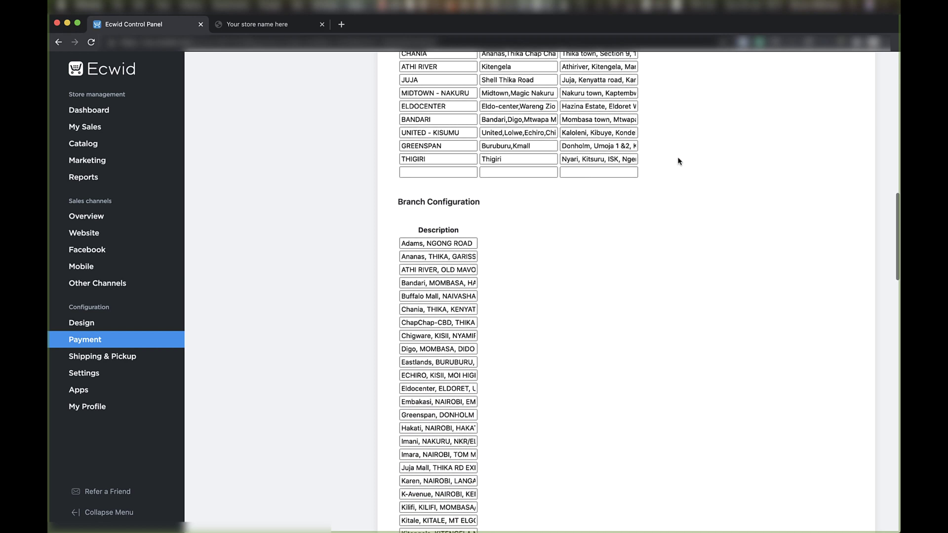
{"action": "scroll", "coordinate": [499, 201], "scroll_direction": "down", "scroll_amount": 15}
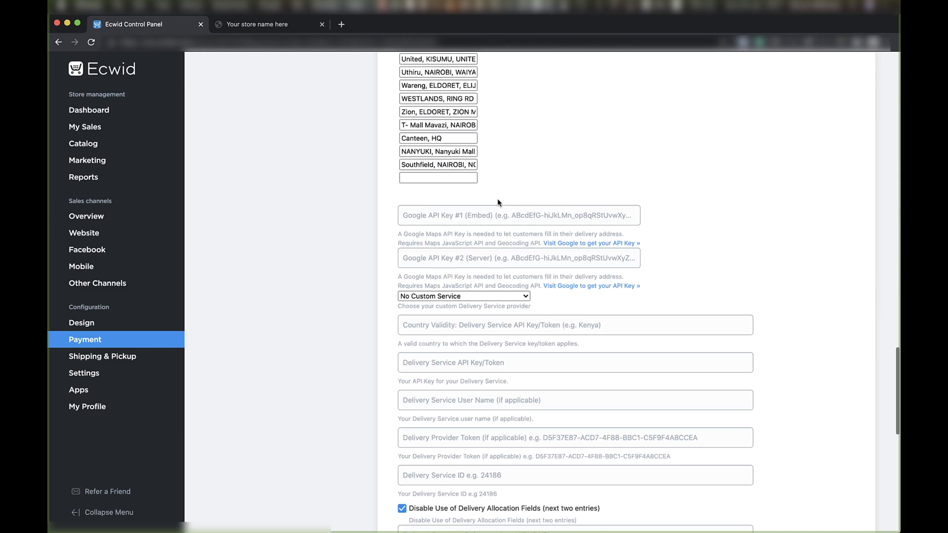
{"action": "scroll", "coordinate": [499, 202], "scroll_direction": "up", "scroll_amount": 1}
{"action": "triple_click", "coordinate": [455, 213]}
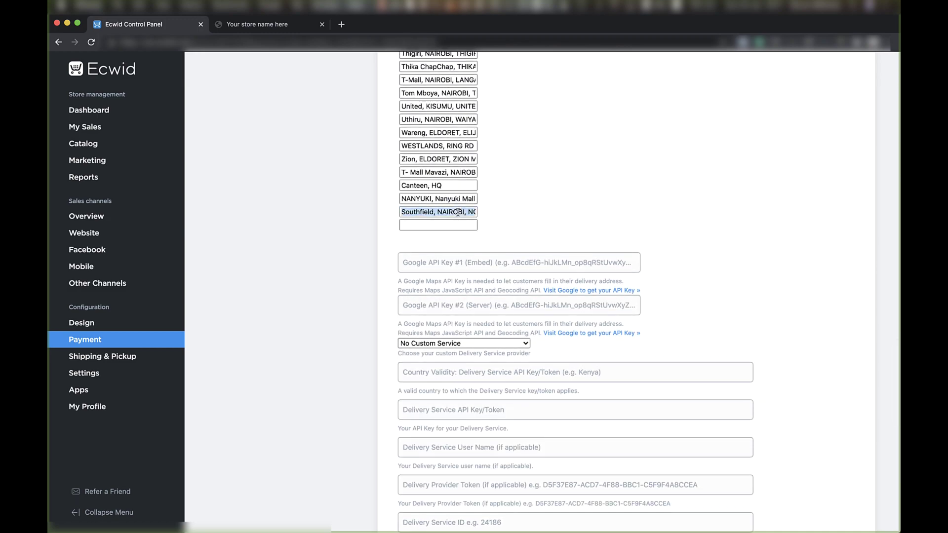
{"action": "left_click", "coordinate": [530, 198]}
{"action": "scroll", "coordinate": [532, 198], "scroll_direction": "up", "scroll_amount": 18}
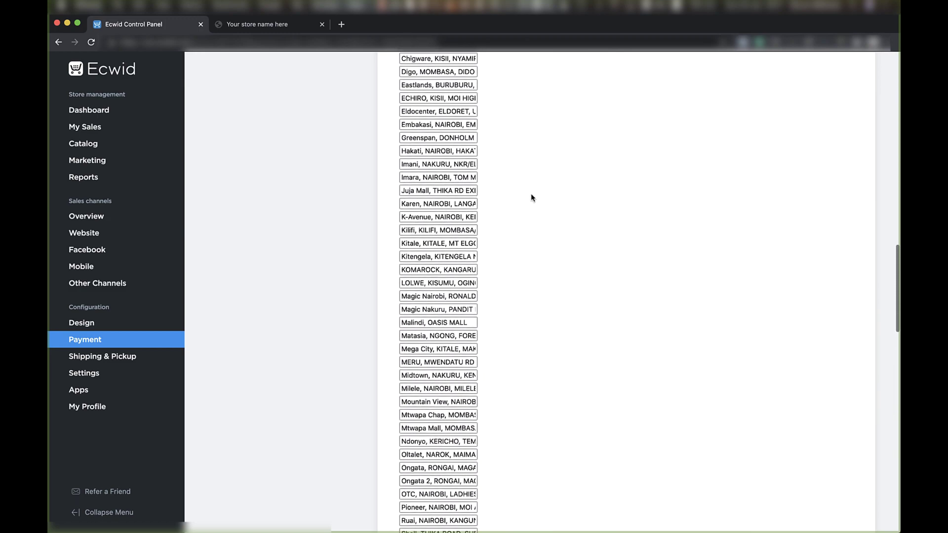
{"action": "scroll", "coordinate": [531, 198], "scroll_direction": "up", "scroll_amount": 10}
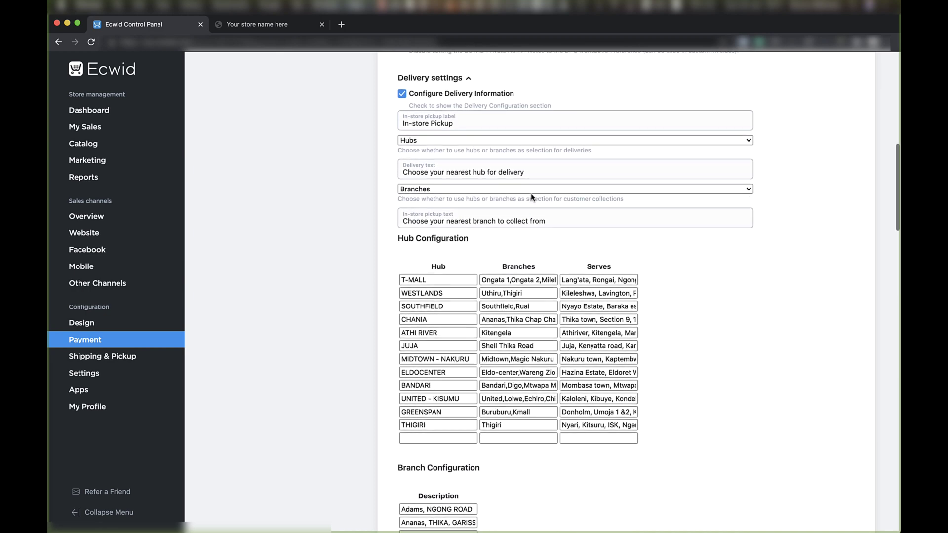
Set customer collections to choose from Branches instead of Hubs
{"action": "left_click", "coordinate": [531, 193]}
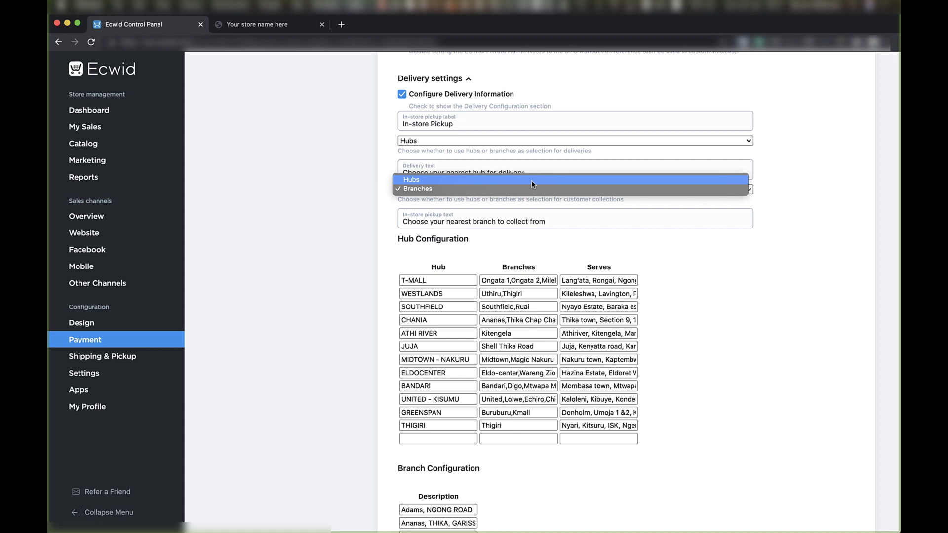
{"action": "left_click", "coordinate": [531, 180]}
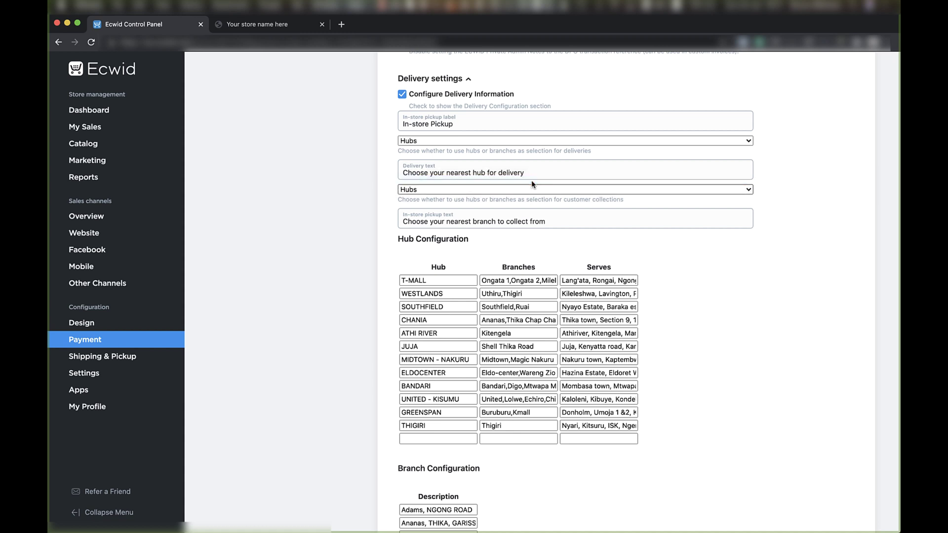
{"action": "left_click", "coordinate": [528, 191]}
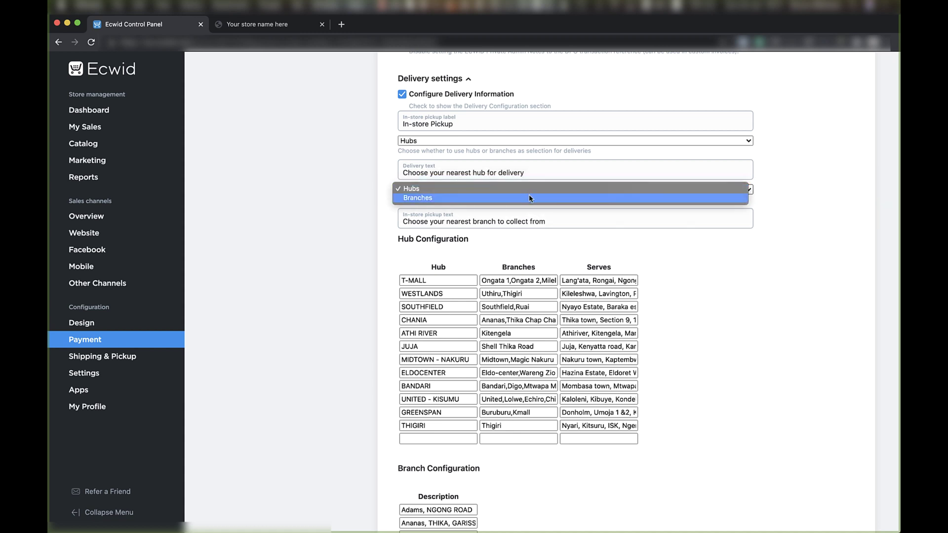
{"action": "left_click", "coordinate": [529, 195]}
{"action": "left_click", "coordinate": [524, 189]}
{"action": "left_click", "coordinate": [525, 190]}
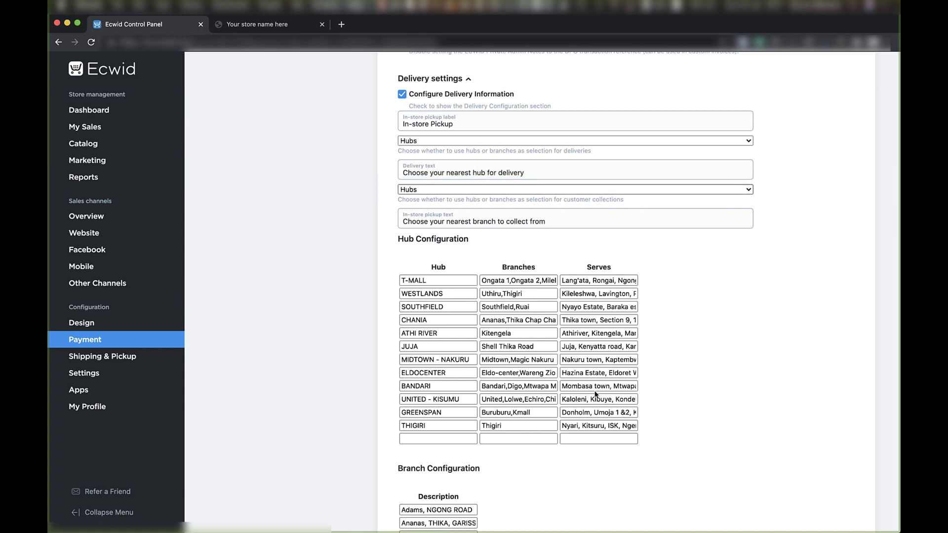
{"action": "scroll", "coordinate": [595, 393], "scroll_direction": "down", "scroll_amount": 4}
{"action": "scroll", "coordinate": [507, 323], "scroll_direction": "up", "scroll_amount": 8}
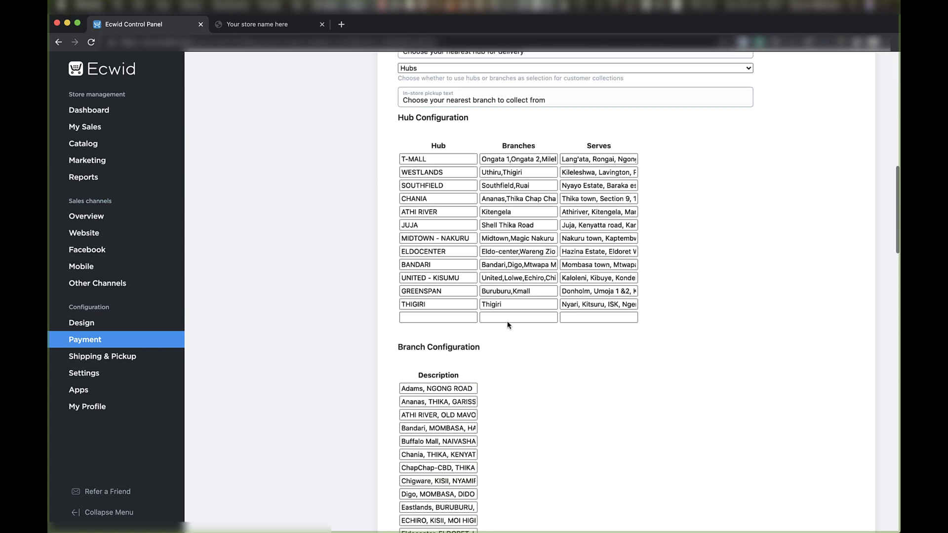
Try Branches for deliveries, then set deliveries back to Hubs
{"action": "left_click", "coordinate": [443, 339]}
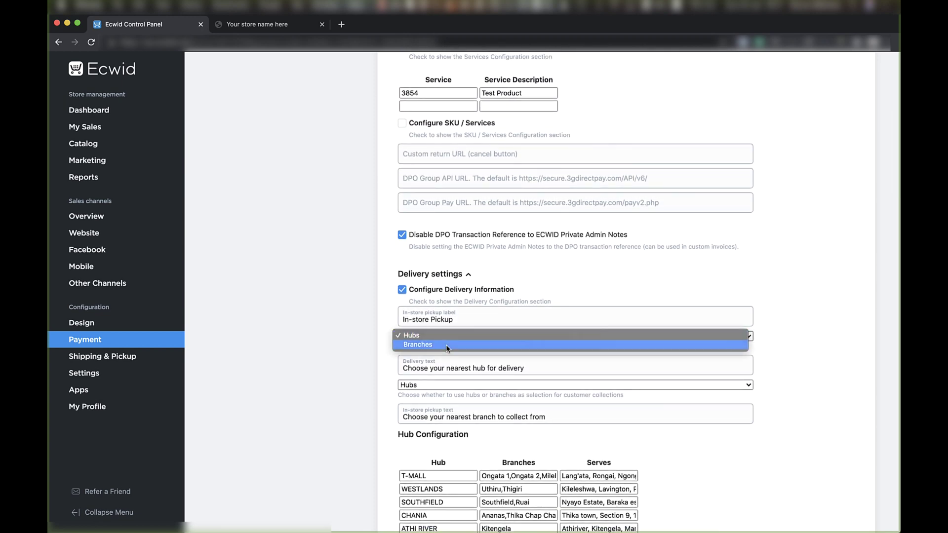
{"action": "left_click", "coordinate": [444, 345]}
{"action": "scroll", "coordinate": [430, 317], "scroll_direction": "down", "scroll_amount": 2}
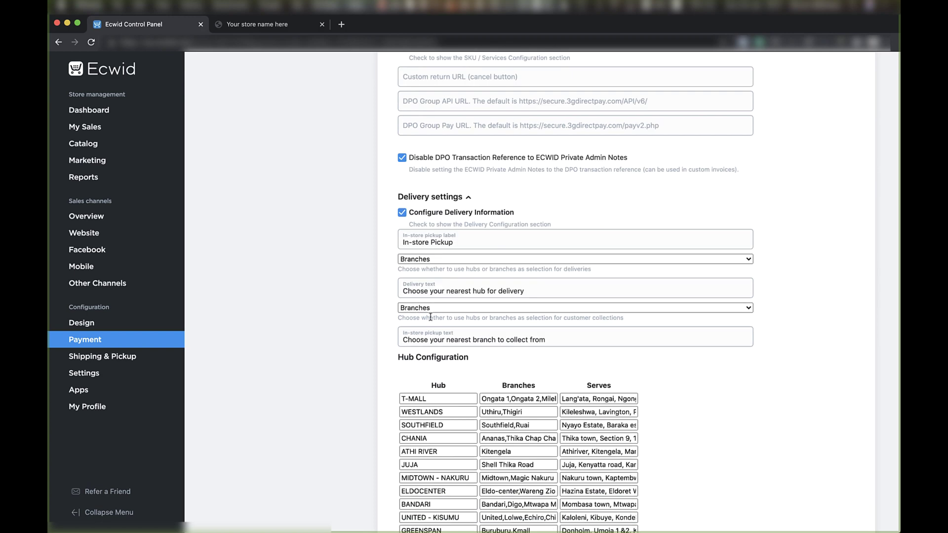
{"action": "left_click", "coordinate": [445, 258]}
{"action": "left_click", "coordinate": [444, 248]}
{"action": "scroll", "coordinate": [406, 377], "scroll_direction": "down", "scroll_amount": 8}
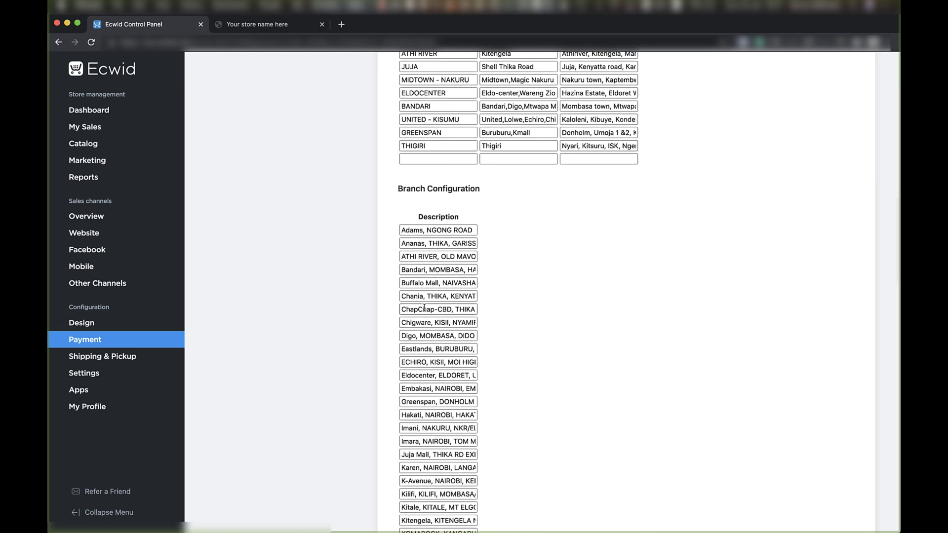
{"action": "scroll", "coordinate": [424, 308], "scroll_direction": "up", "scroll_amount": 5}
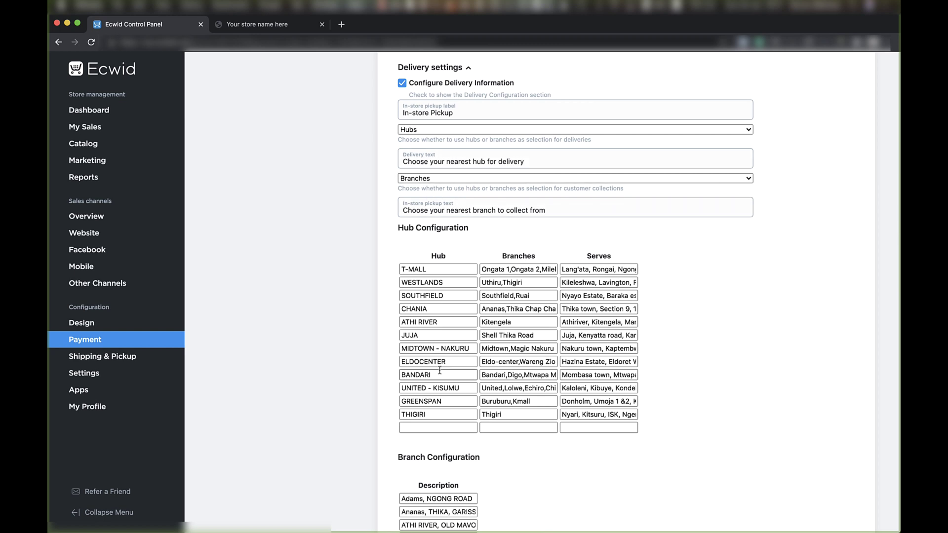
Uncheck Configure Delivery Information, keep No Custom Service, and collapse Delivery settings
{"action": "left_click", "coordinate": [403, 84]}
{"action": "scroll", "coordinate": [379, 155], "scroll_direction": "down", "scroll_amount": 1}
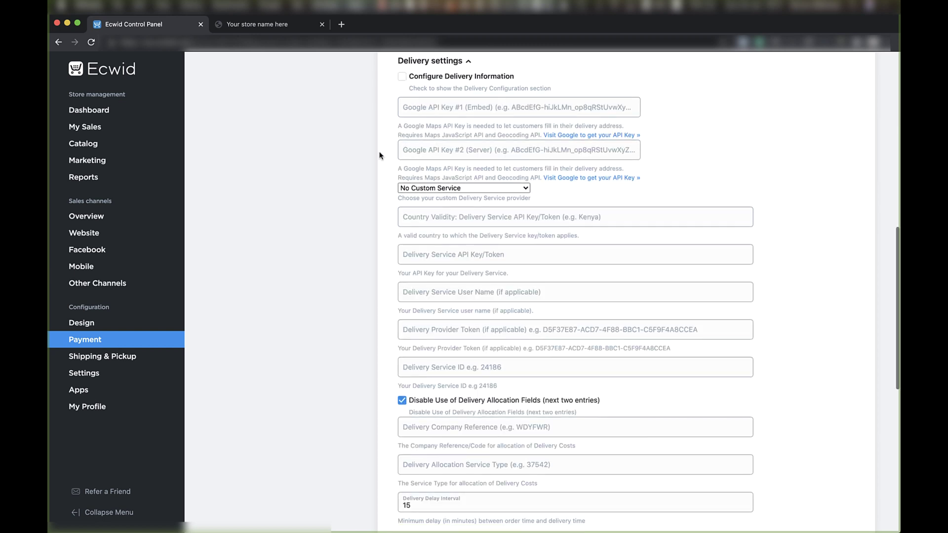
{"action": "left_click", "coordinate": [409, 188]}
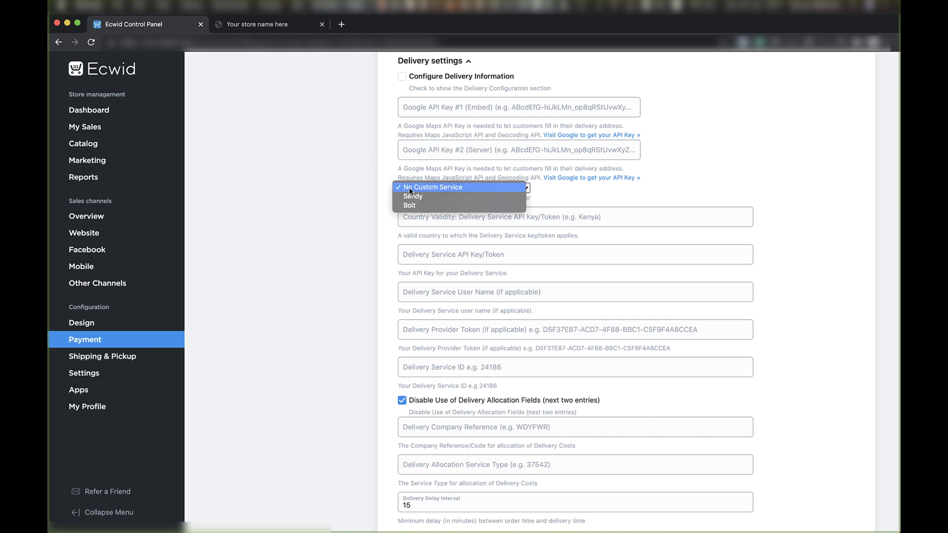
{"action": "left_click", "coordinate": [371, 184]}
{"action": "scroll", "coordinate": [385, 297], "scroll_direction": "up", "scroll_amount": 7}
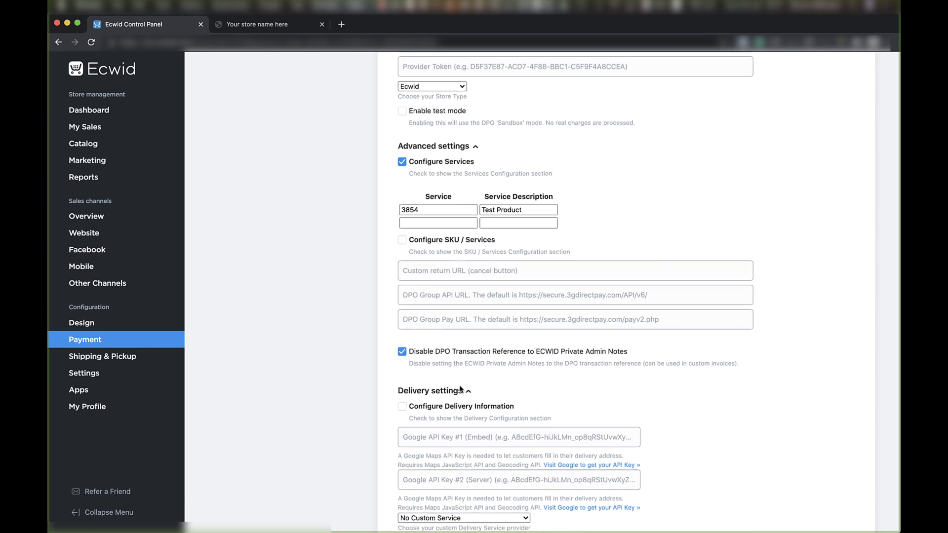
{"action": "scroll", "coordinate": [460, 389], "scroll_direction": "down", "scroll_amount": 9}
{"action": "scroll", "coordinate": [484, 266], "scroll_direction": "up", "scroll_amount": 6}
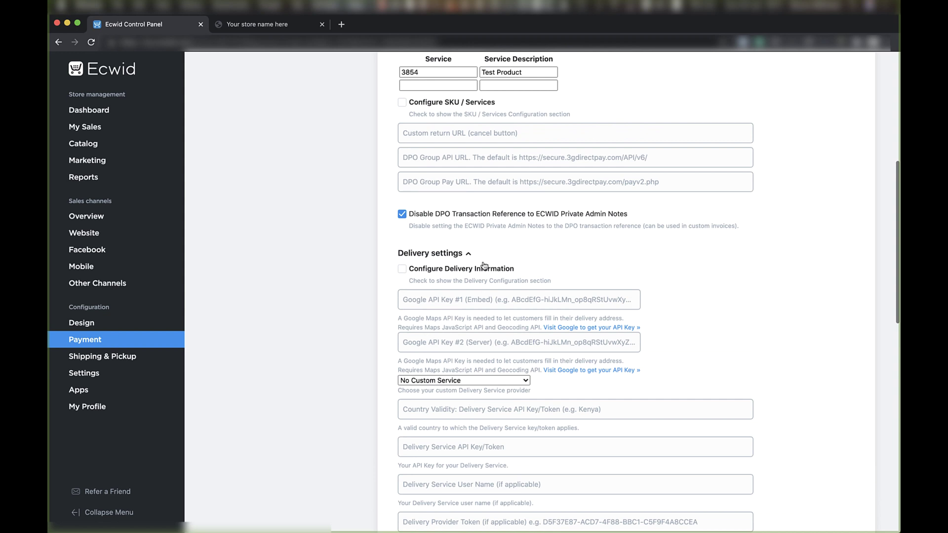
{"action": "left_click", "coordinate": [469, 254]}
Check service 3854 'Test Product' and collapse Advanced settings
{"action": "scroll", "coordinate": [473, 296], "scroll_direction": "up", "scroll_amount": 3}
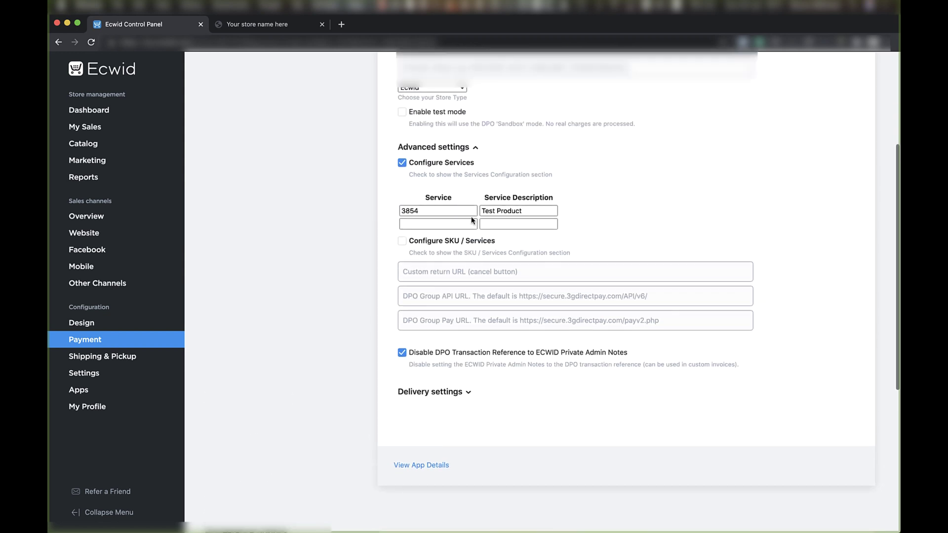
{"action": "scroll", "coordinate": [472, 148], "scroll_direction": "up", "scroll_amount": 1}
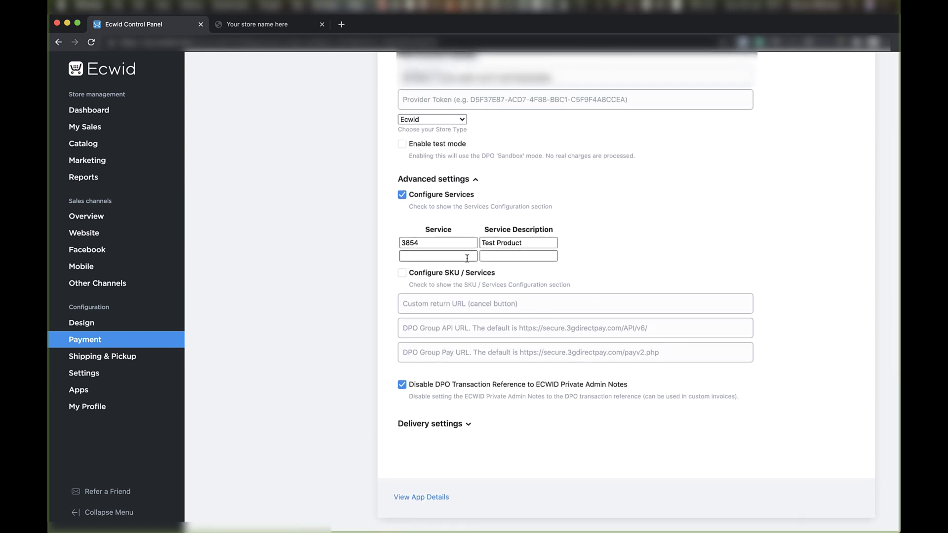
{"action": "double_click", "coordinate": [460, 243]}
{"action": "triple_click", "coordinate": [515, 243]}
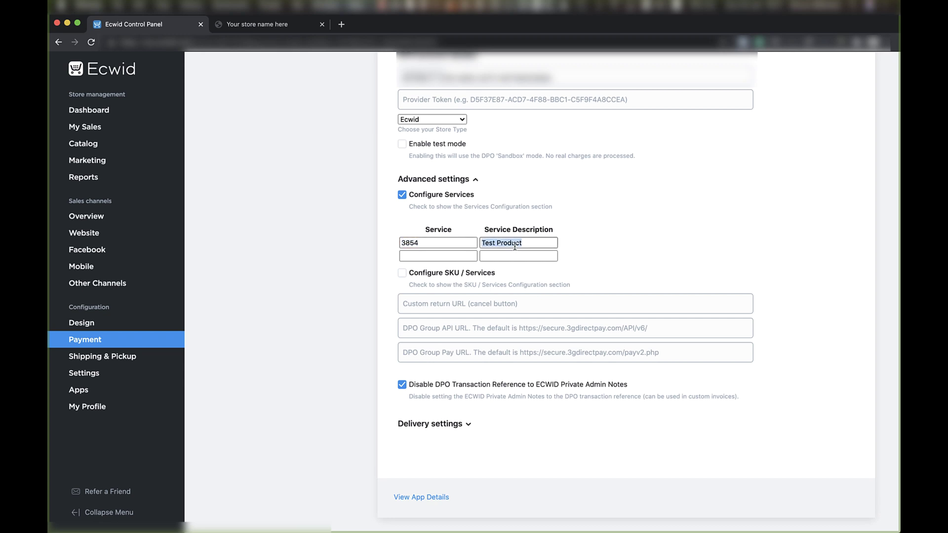
{"action": "left_click", "coordinate": [481, 180]}
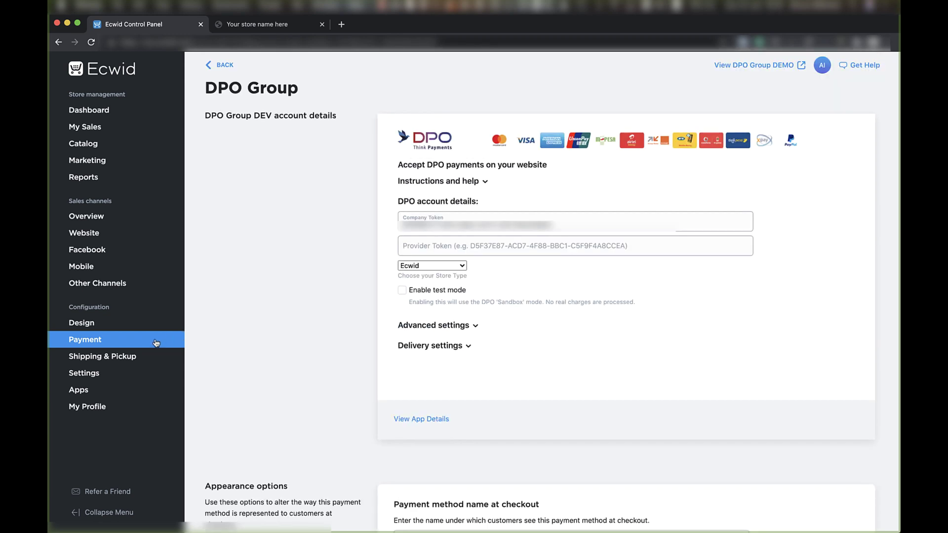
In Shipping & Pickup, toggle the DPO Group method off and back on
{"action": "left_click", "coordinate": [139, 359]}
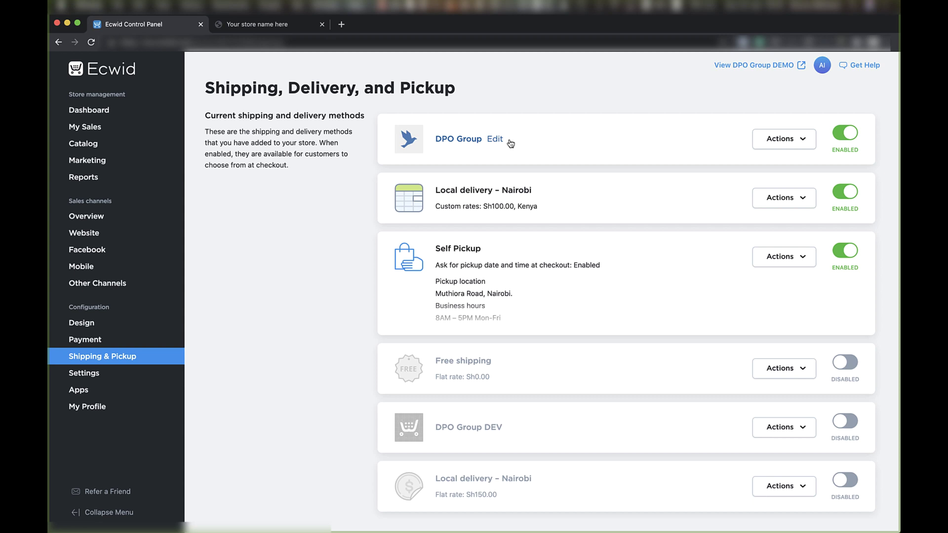
{"action": "left_click", "coordinate": [845, 134]}
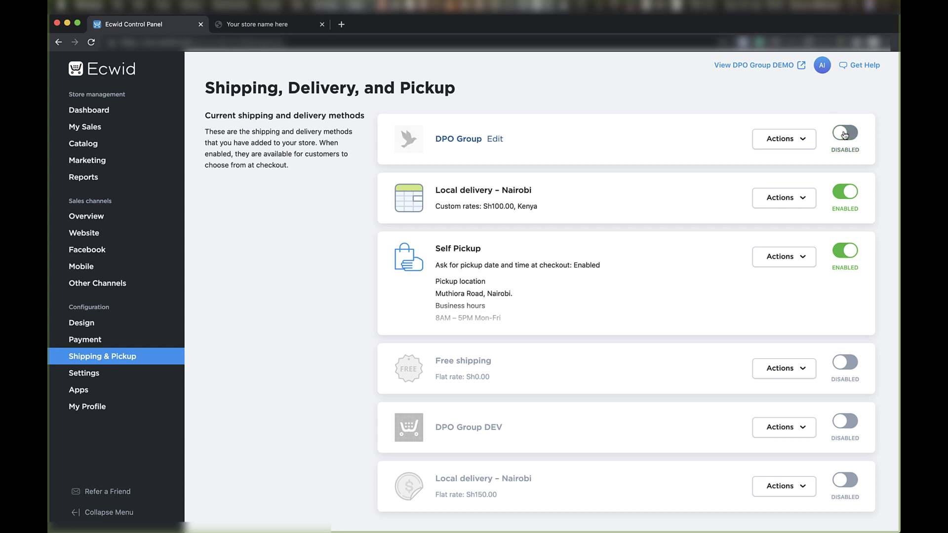
{"action": "left_click", "coordinate": [845, 134]}
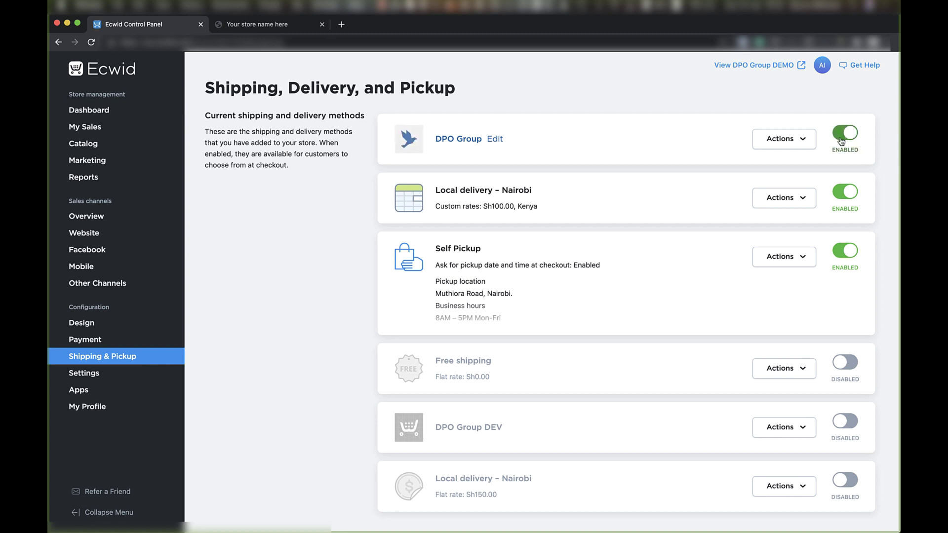
Check out the Blue Flannel order on the storefront to reach DPO's KES 1,329.95 payment page
{"action": "left_click", "coordinate": [257, 25]}
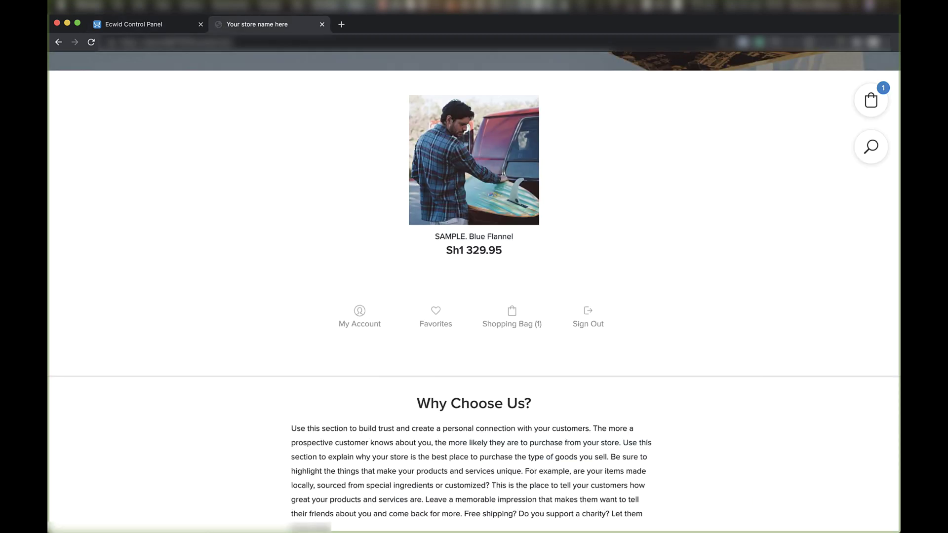
{"action": "left_click", "coordinate": [871, 100]}
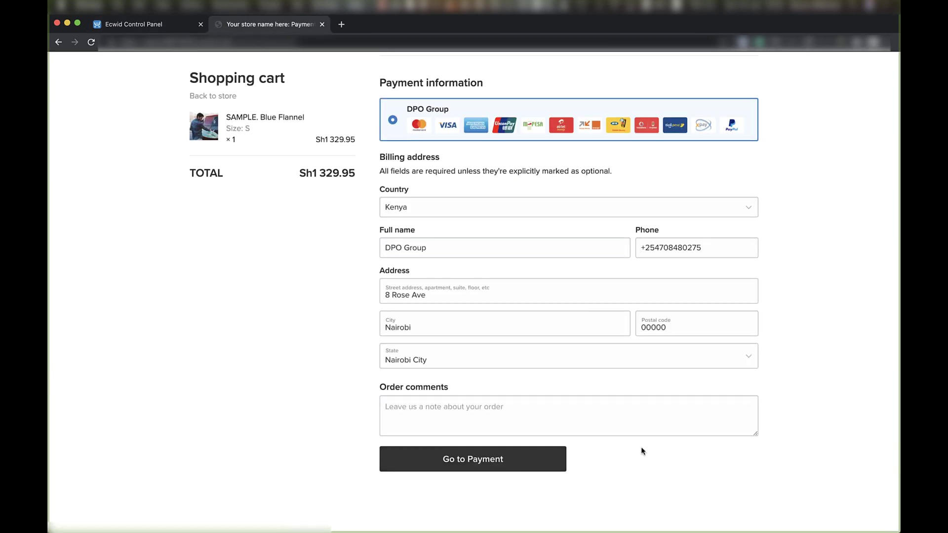
{"action": "left_click", "coordinate": [538, 466]}
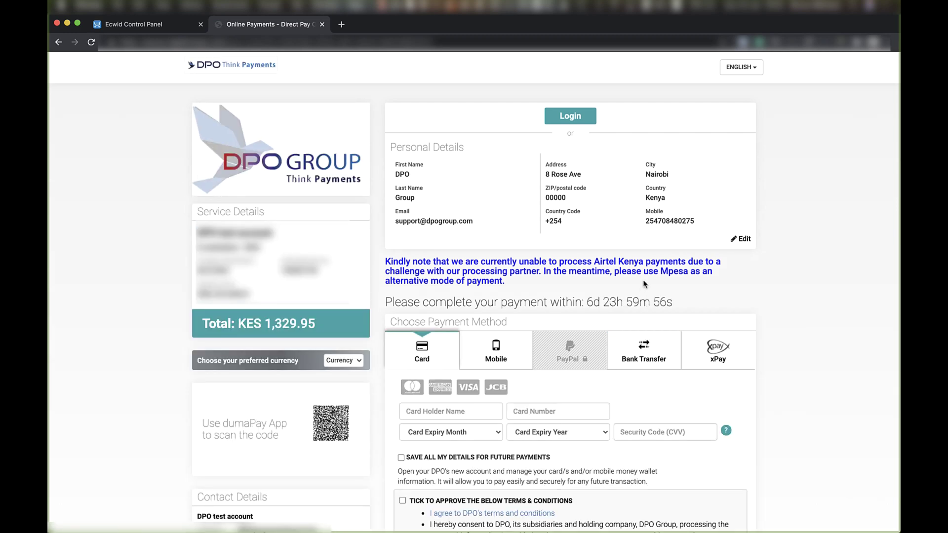
Scroll down the DPO Group payment page to the card form for the KES 1,329.95 Blue Flannel order
{"action": "scroll", "coordinate": [643, 281], "scroll_direction": "down", "scroll_amount": 3}
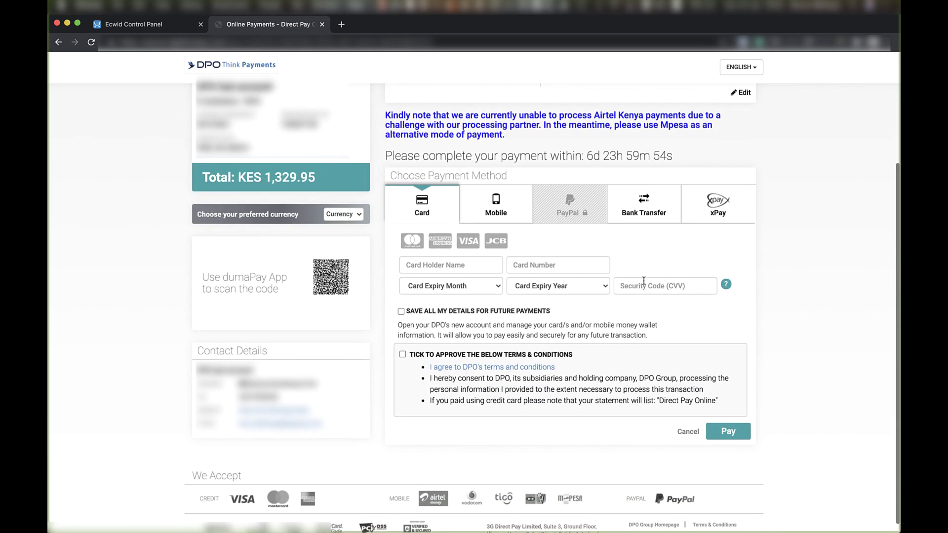